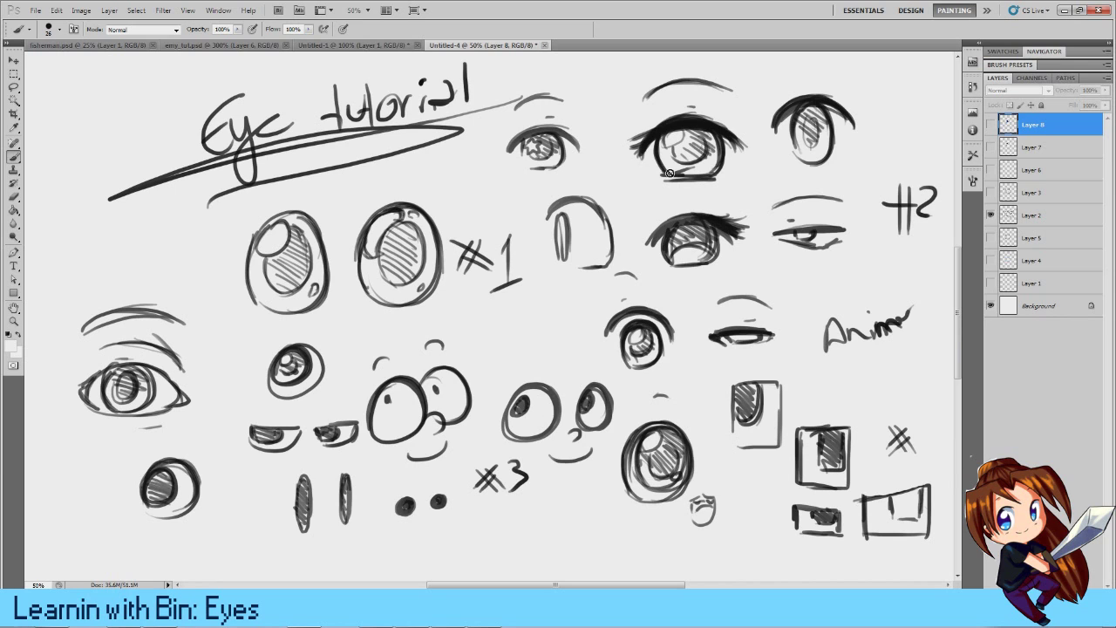
Step: Select Layer 2 and make black the foreground colour, undoing the test stroke across the #1 eyes
left_click(1033, 218)
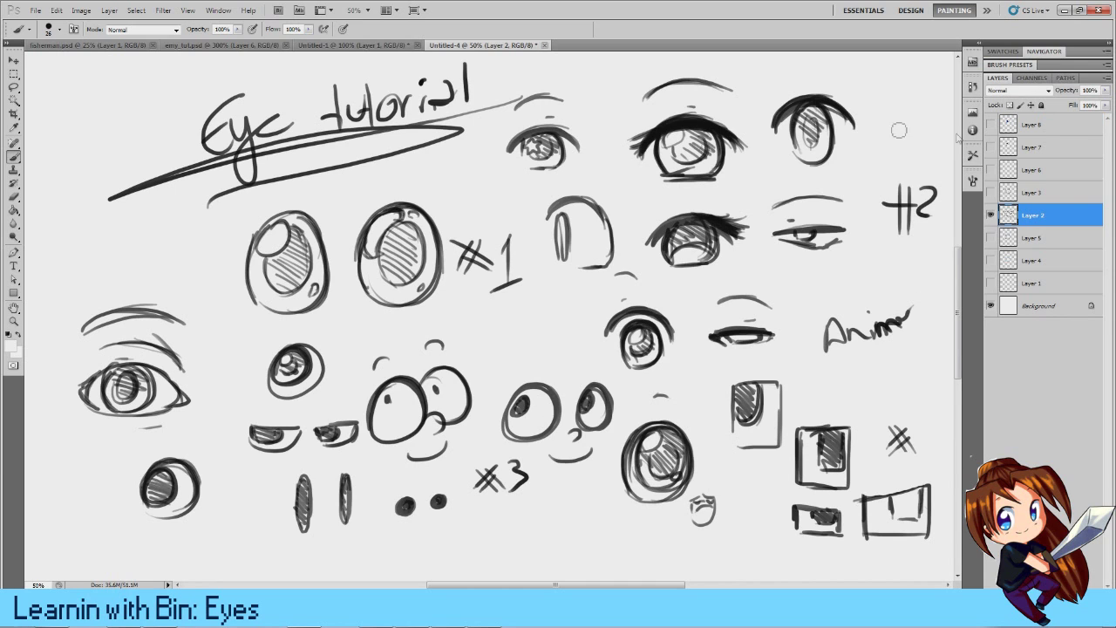
left_click(7, 335)
mouse_move(262, 242)
left_mouse_down()
mouse_move(483, 179)
mouse_move(225, 224)
mouse_move(550, 286)
left_mouse_up()
key("ctrl+z")
Step: Try an eye outline arc in the blank area above the title and switch to a smaller brush
left_click_drag(556, 582, 537, 582)
scroll(687, 185, "up", 3)
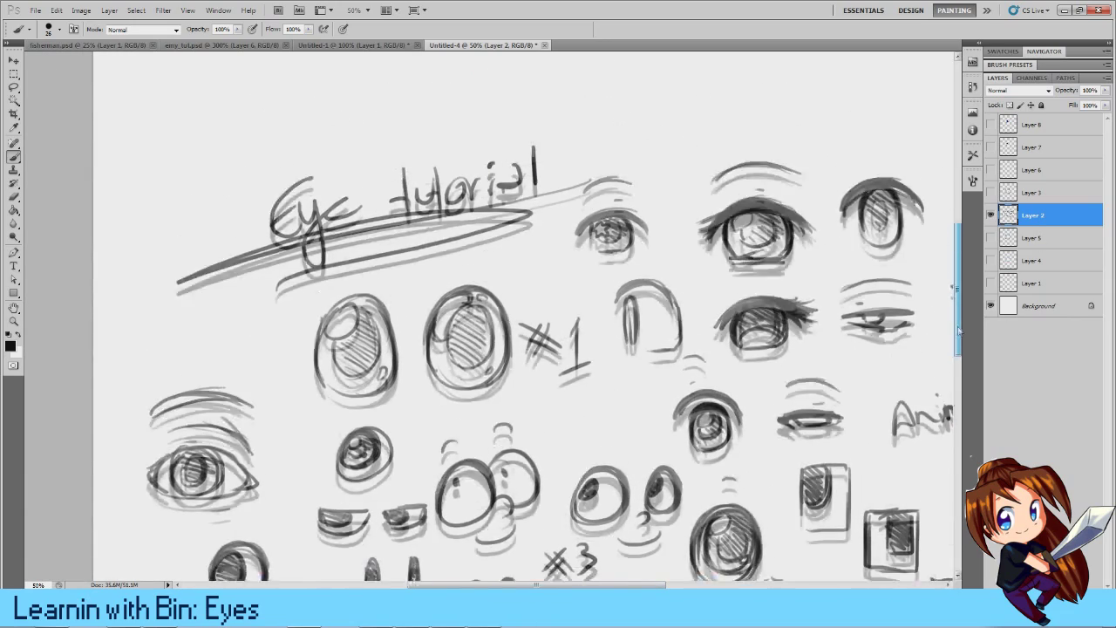
left_click_drag(223, 67, 178, 155)
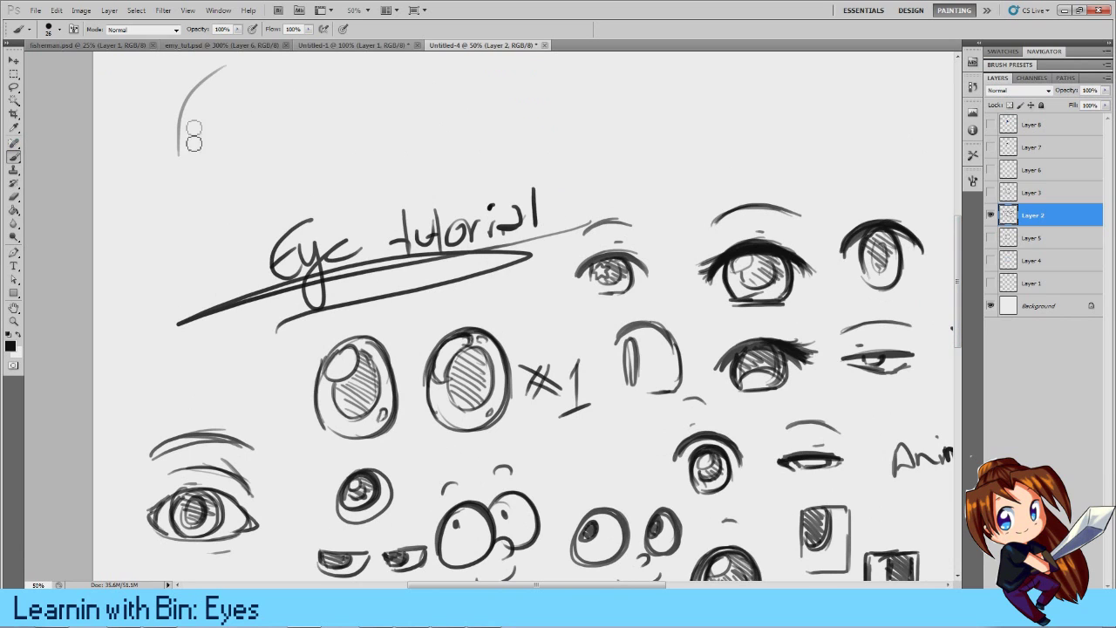
right_click(201, 113)
left_click(1000, 218)
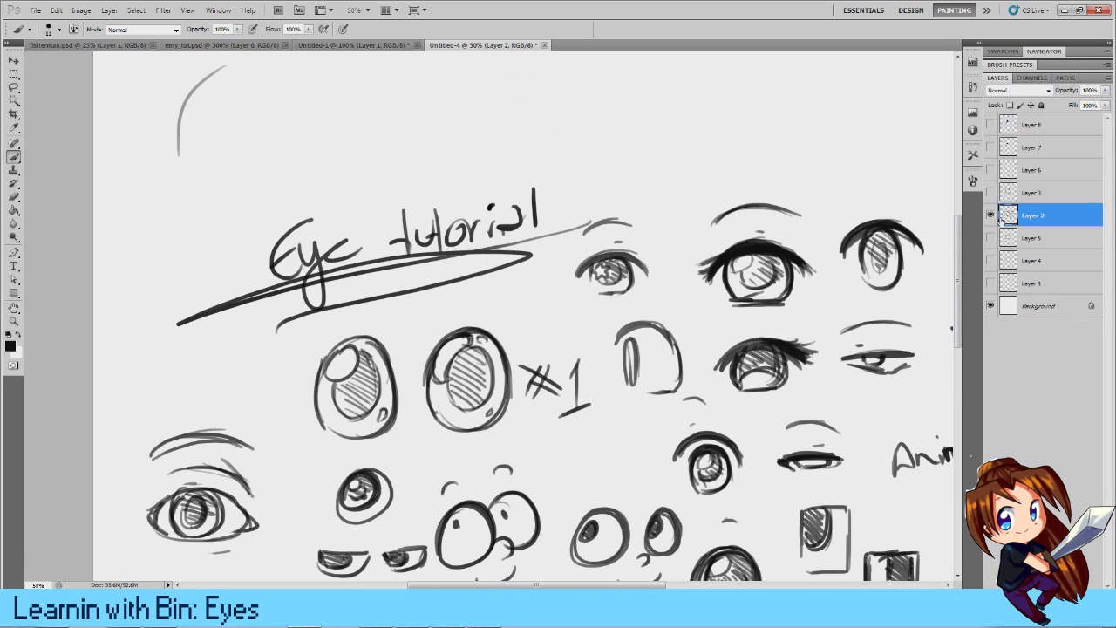
Step: Add a new layer directly above Layer 7 and sketch an upright oval eye outline above the title
left_click(1033, 124)
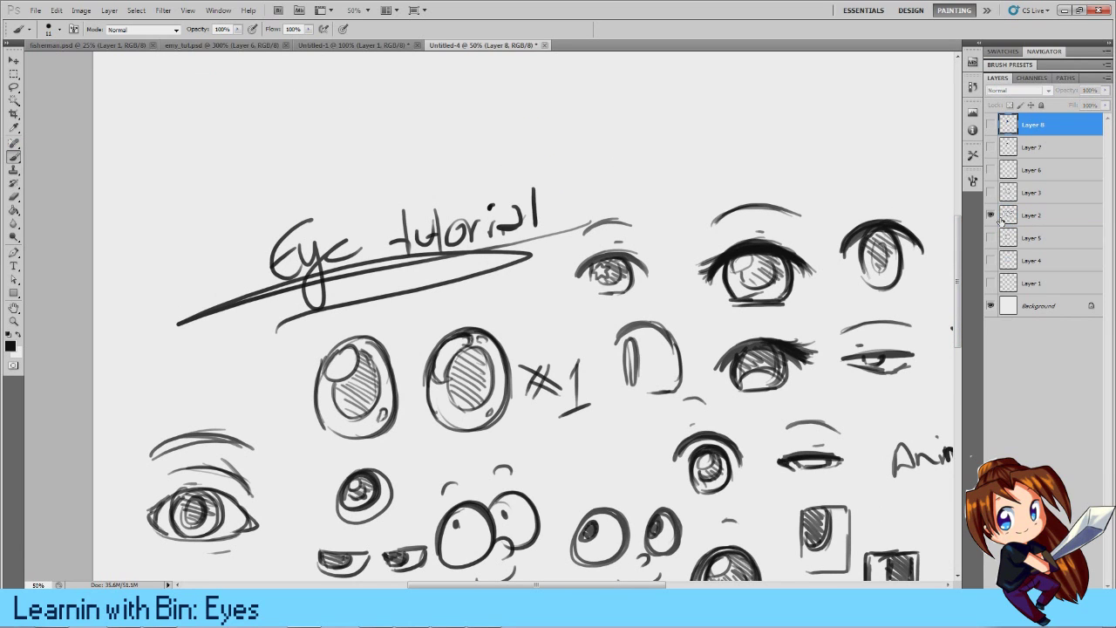
left_click(1050, 147)
key("ctrl+shift+alt+n")
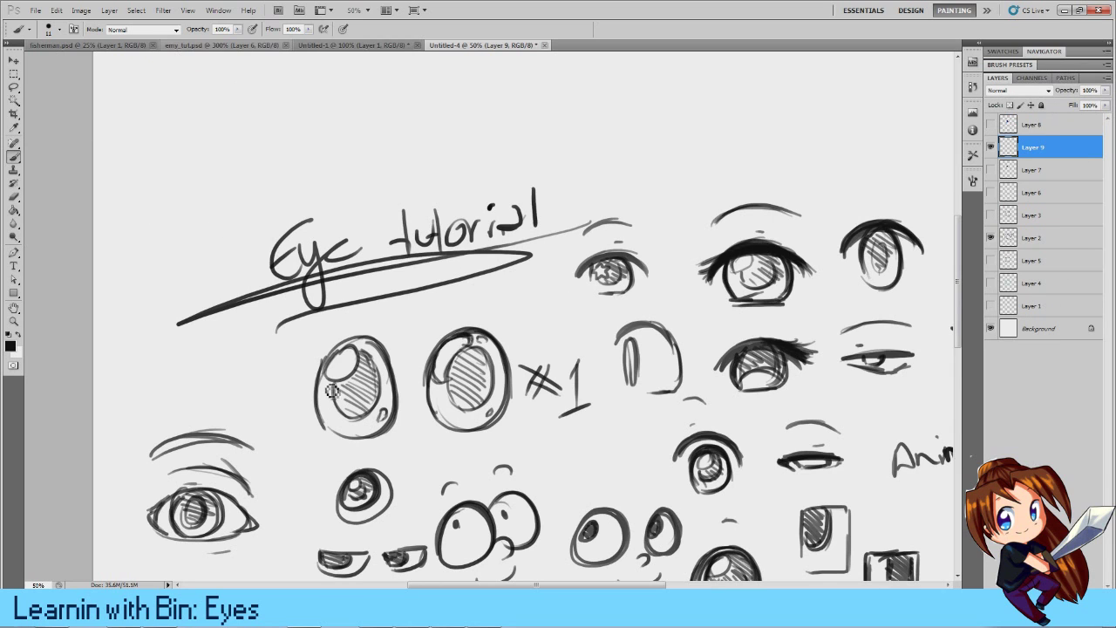
mouse_move(178, 149)
left_mouse_down()
mouse_move(231, 90)
mouse_move(208, 153)
mouse_move(273, 138)
mouse_move(206, 119)
mouse_move(231, 214)
mouse_move(240, 101)
mouse_move(173, 147)
mouse_move(178, 184)
mouse_move(190, 112)
mouse_move(175, 146)
mouse_move(196, 102)
mouse_move(180, 125)
mouse_move(249, 91)
mouse_move(184, 177)
mouse_move(190, 202)
mouse_move(174, 164)
mouse_move(226, 206)
mouse_move(203, 210)
mouse_move(265, 169)
mouse_move(175, 174)
left_mouse_up()
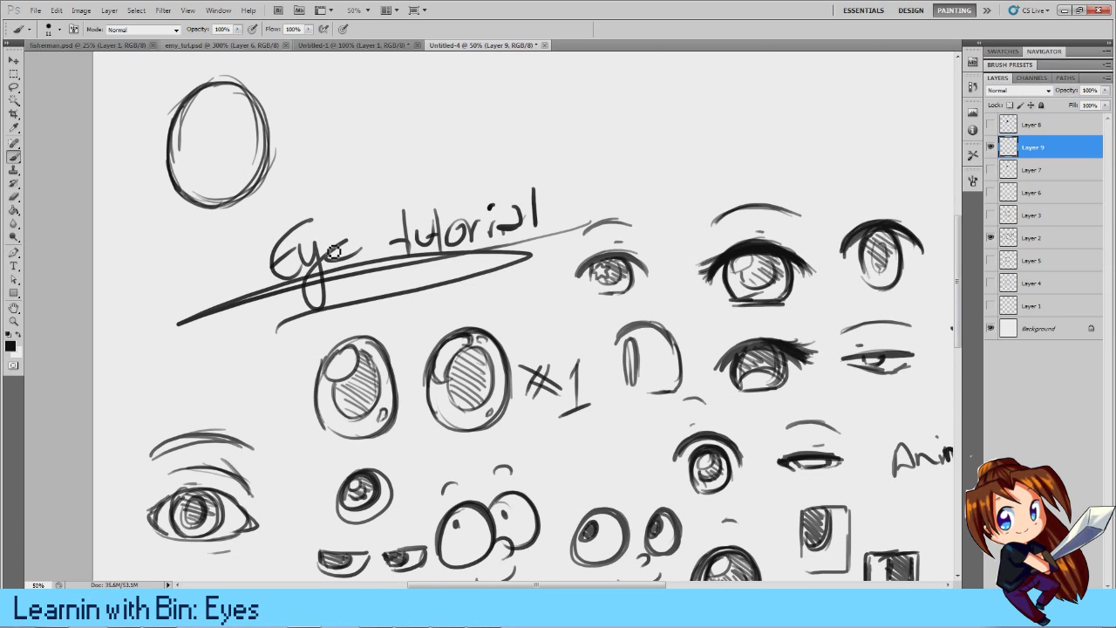
mouse_move(205, 88)
left_mouse_down()
mouse_move(294, 143)
mouse_move(219, 230)
mouse_move(174, 79)
left_mouse_up()
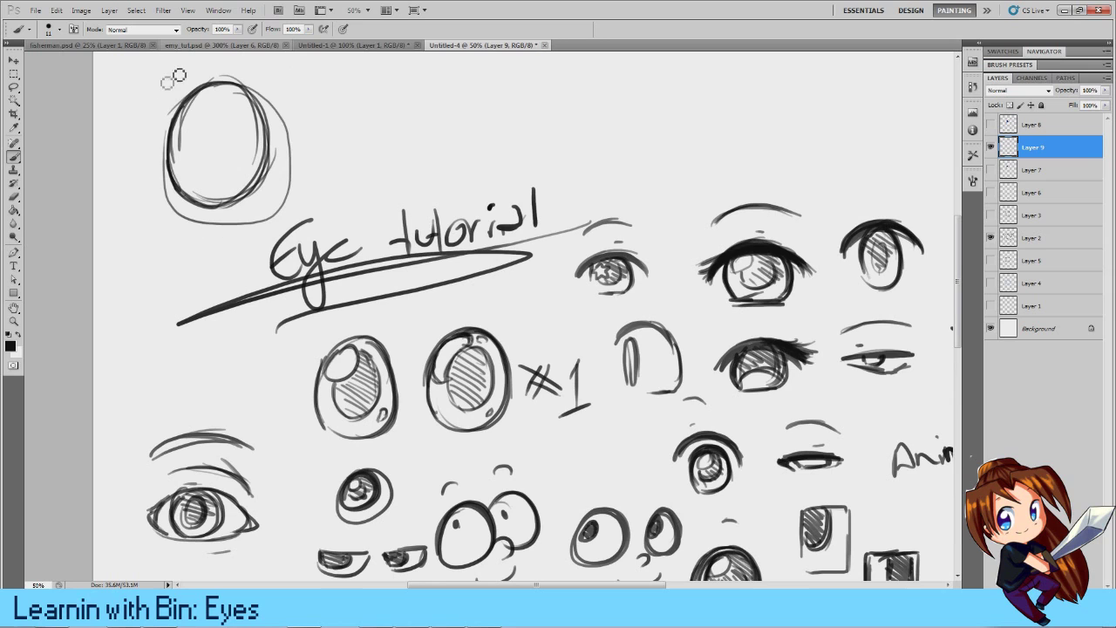
key("ctrl+z")
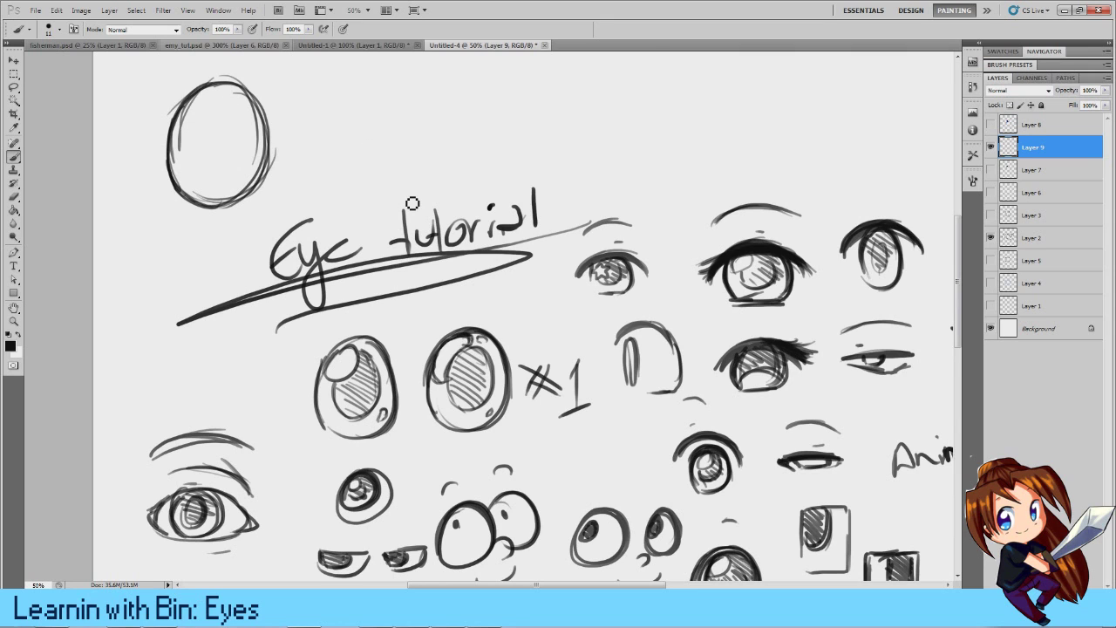
mouse_move(315, 87)
left_mouse_down()
mouse_move(345, 128)
mouse_move(316, 85)
left_mouse_up()
key("ctrl+z")
Step: Draw an upper highlight and a small lower reflection inside the oval, with an arrow labelled "sun" pointing at the highlight
left_click_drag(193, 124, 180, 141)
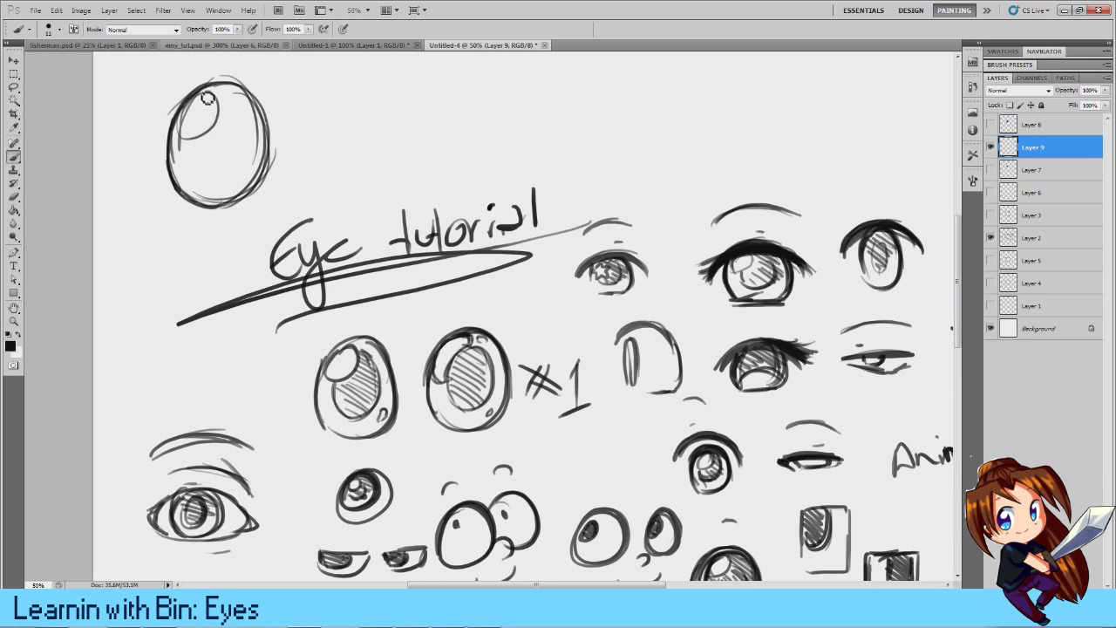
mouse_move(120, 65)
left_mouse_down()
mouse_move(180, 101)
mouse_move(137, 111)
left_mouse_up()
mouse_move(103, 56)
left_mouse_down()
mouse_move(96, 66)
mouse_move(123, 60)
left_mouse_up()
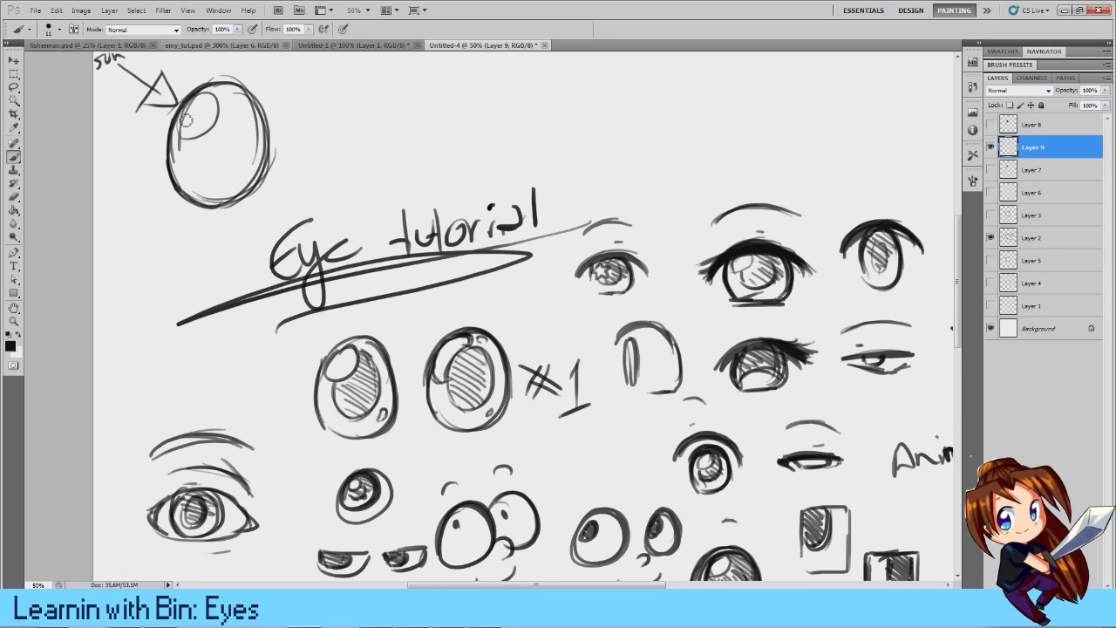
mouse_move(189, 120)
left_mouse_down()
mouse_move(192, 167)
mouse_move(225, 116)
mouse_move(191, 167)
left_mouse_up()
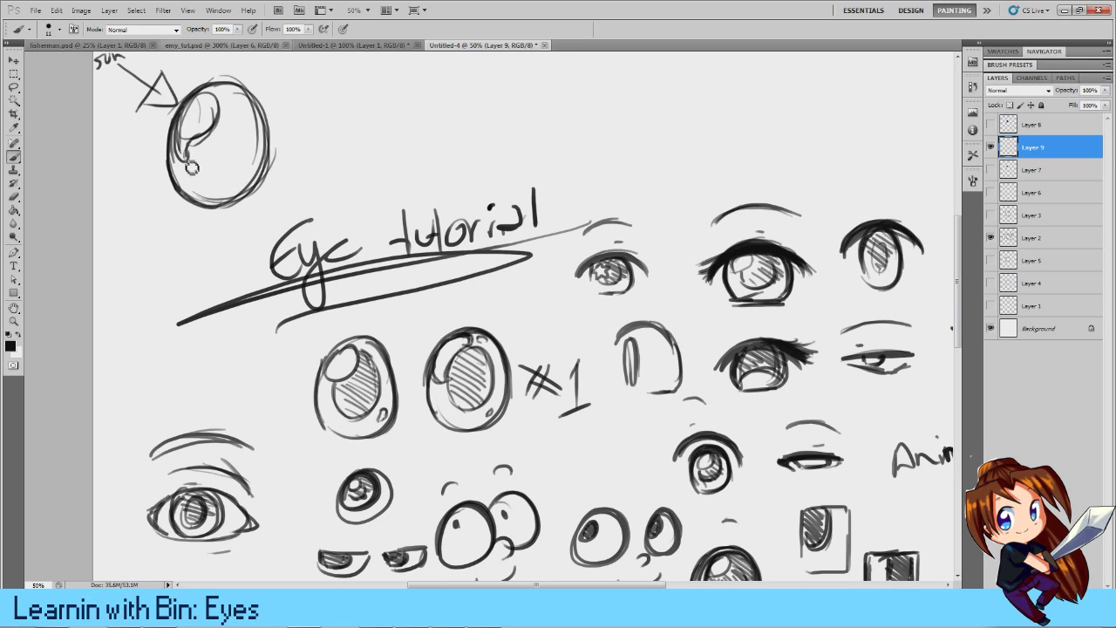
left_click_drag(255, 182, 238, 188)
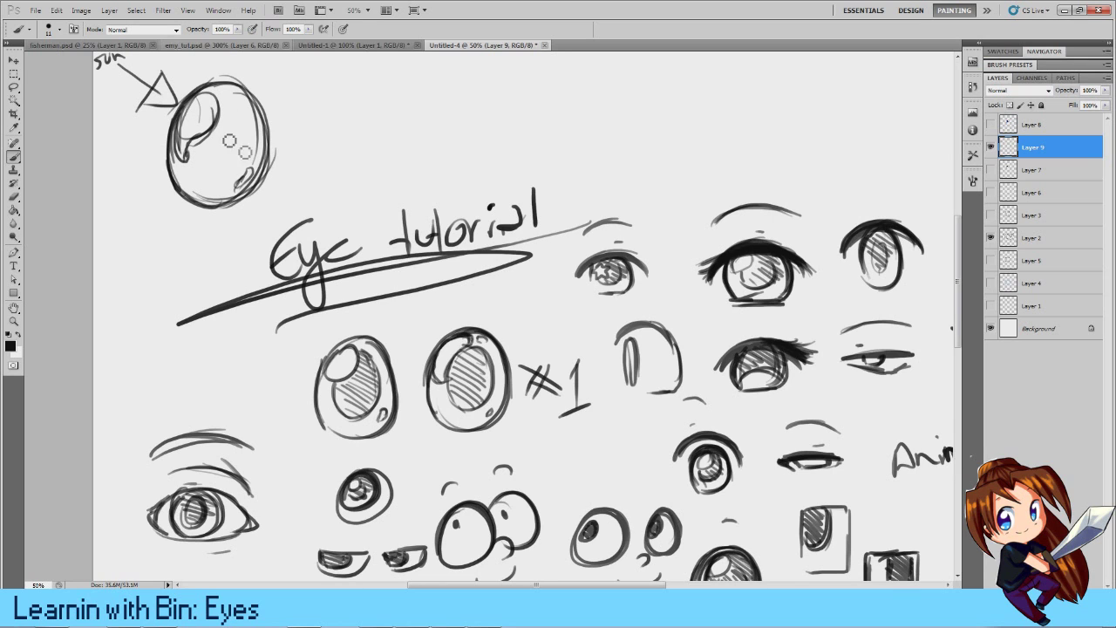
left_click_drag(378, 90, 358, 176)
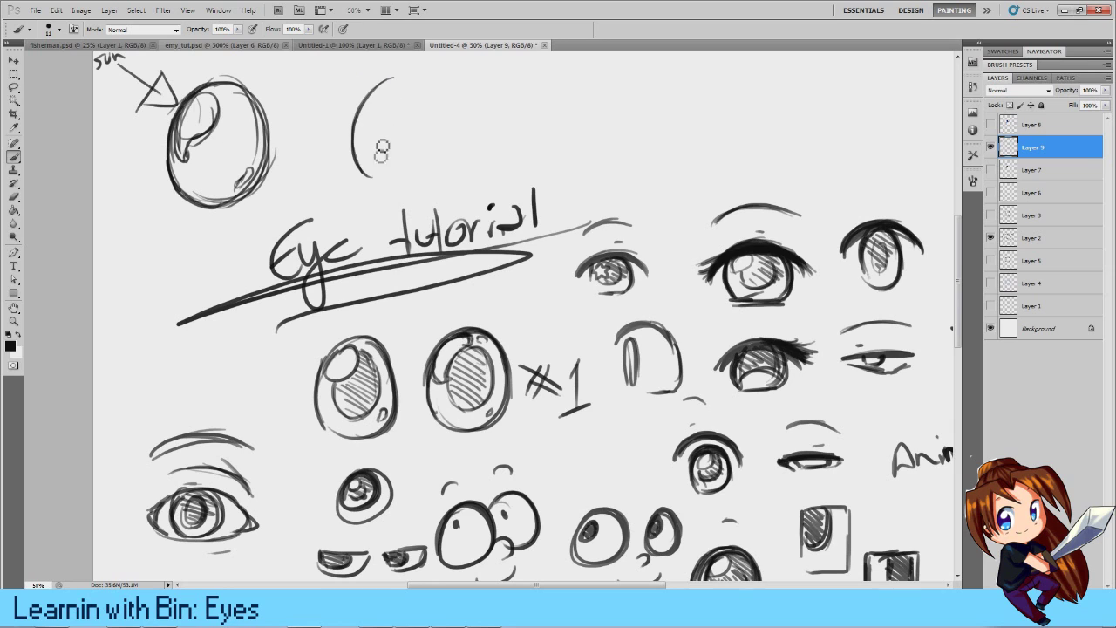
mouse_move(392, 76)
left_mouse_down()
mouse_move(393, 140)
mouse_move(376, 178)
left_mouse_up()
mouse_move(397, 82)
left_mouse_down()
mouse_move(399, 170)
mouse_move(384, 194)
mouse_move(368, 185)
left_mouse_up()
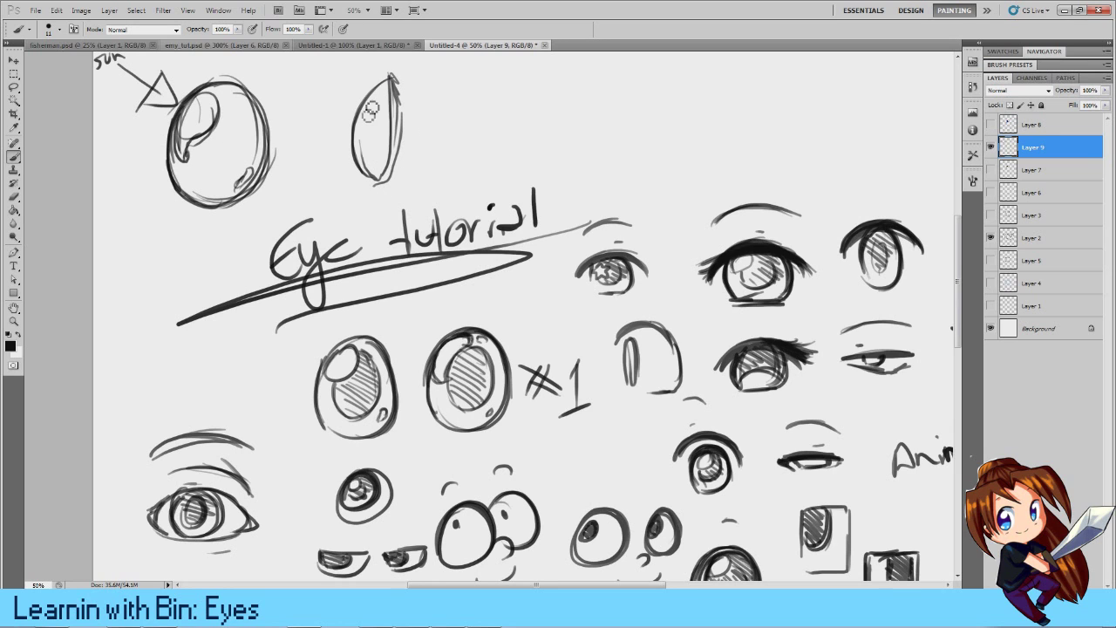
left_click(14, 195)
left_click_drag(389, 79, 394, 157)
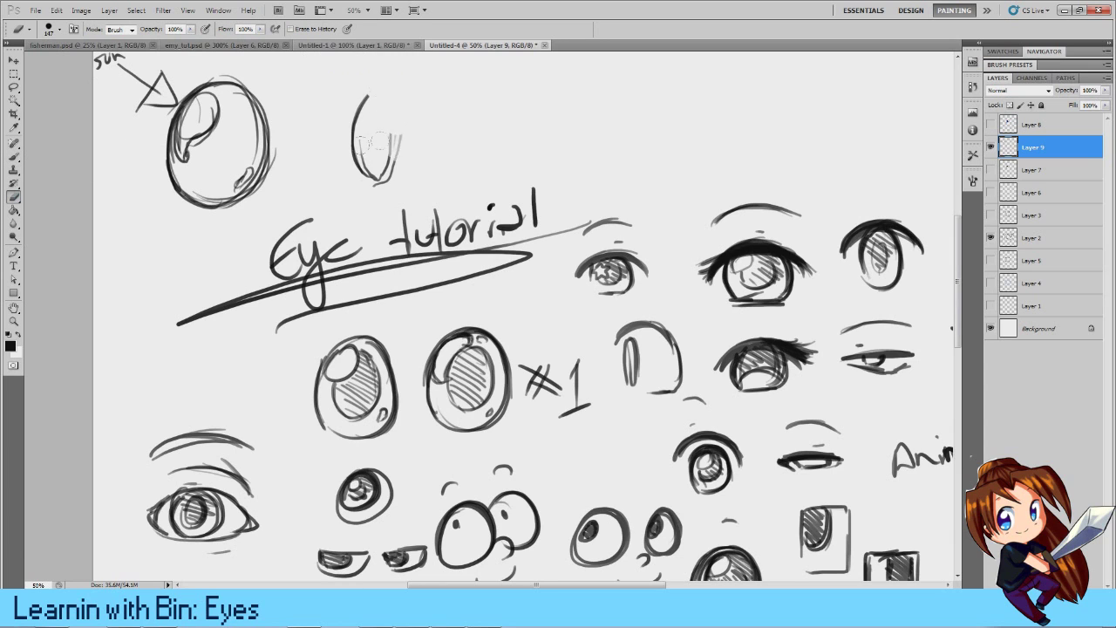
key("ctrl+alt+z")
key("ctrl+alt+z")
key("ctrl+alt+z")
Step: Erase the highlight and reflection inside the oval, return to the Brush, and undo the trial shading on the first #1 eye
left_click_drag(167, 128, 180, 150)
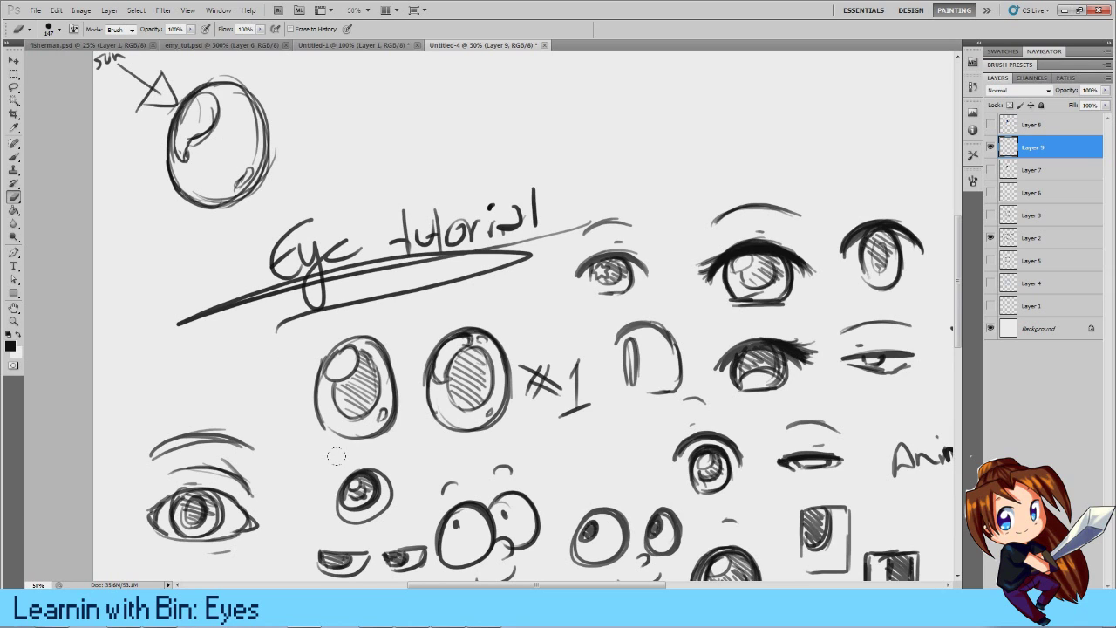
mouse_move(192, 131)
left_mouse_down()
mouse_move(209, 100)
mouse_move(183, 143)
mouse_move(246, 183)
left_mouse_up()
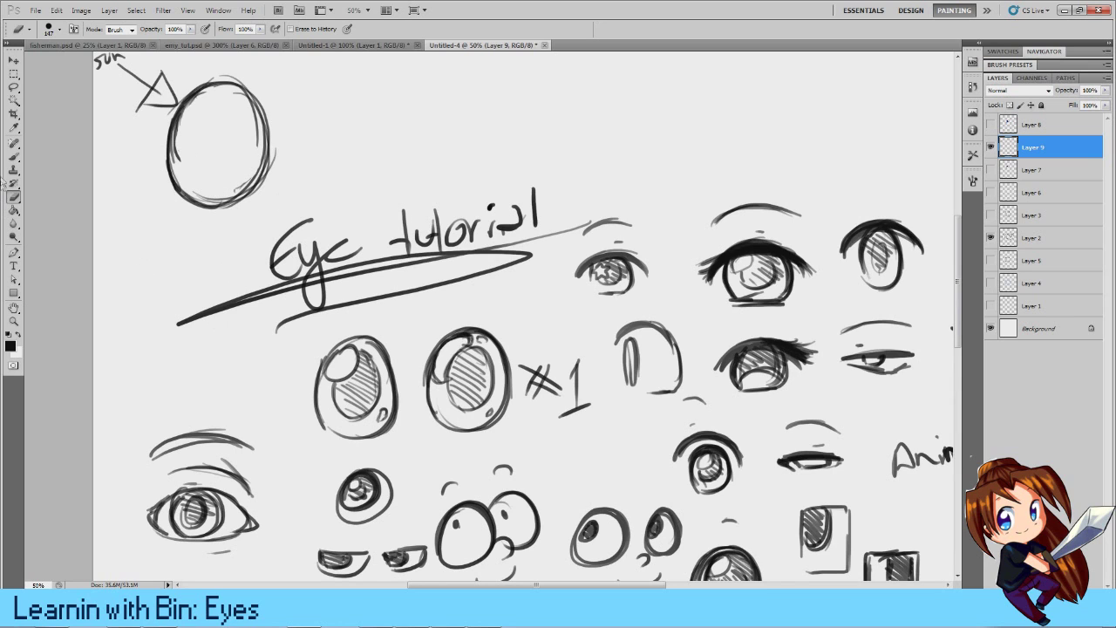
left_click(14, 157)
mouse_move(337, 360)
left_mouse_down()
mouse_move(354, 374)
mouse_move(324, 366)
mouse_move(340, 391)
left_mouse_up()
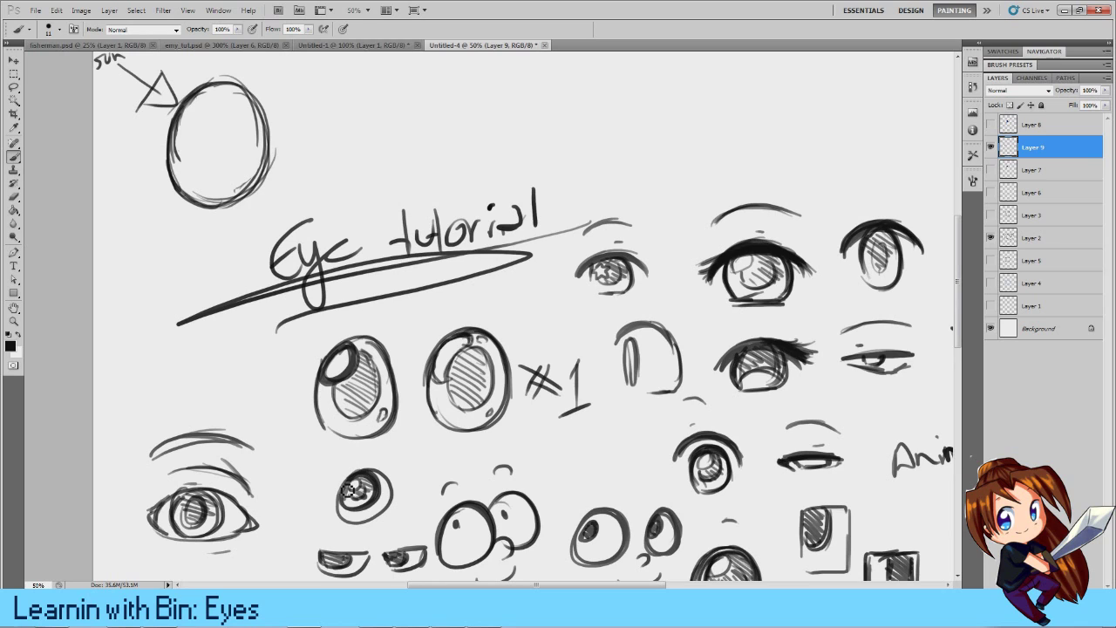
key("ctrl+z")
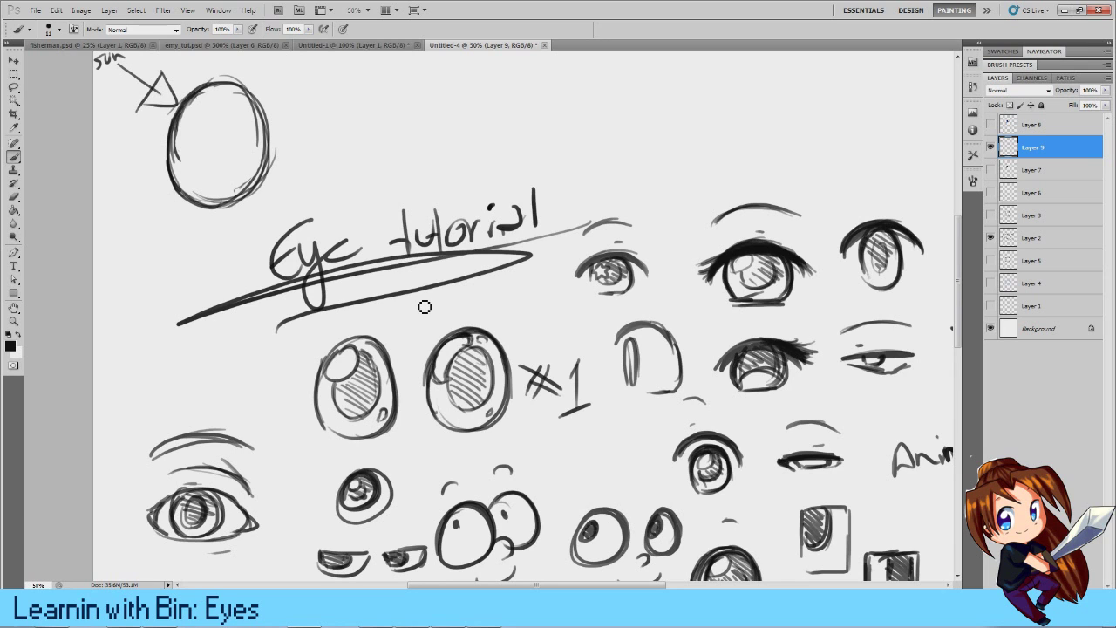
left_click_drag(961, 275, 957, 301)
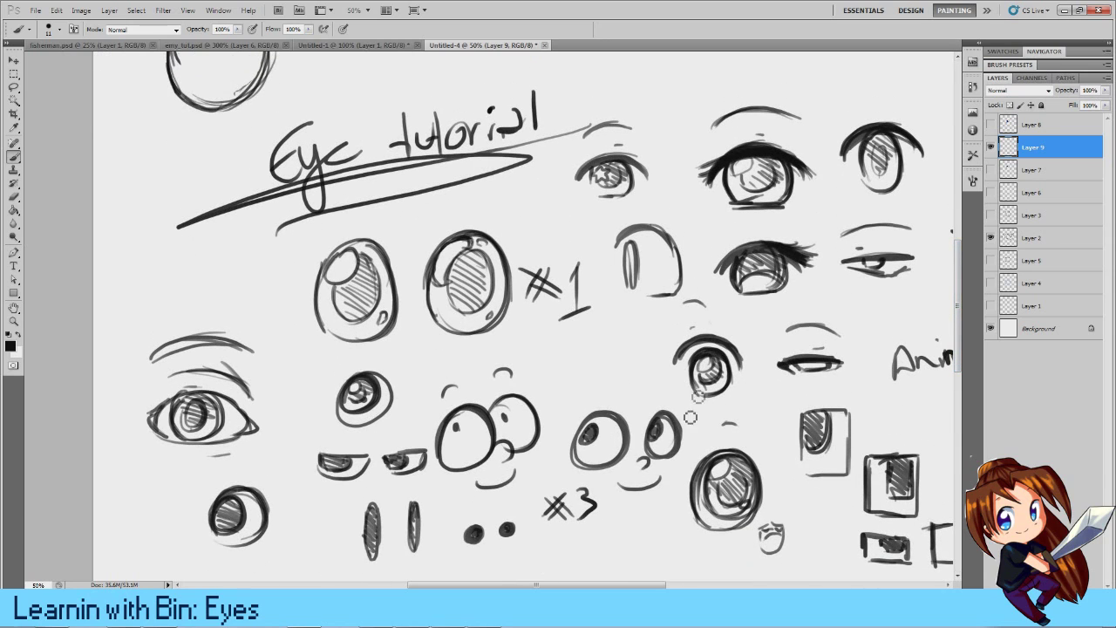
left_click_drag(536, 584, 564, 584)
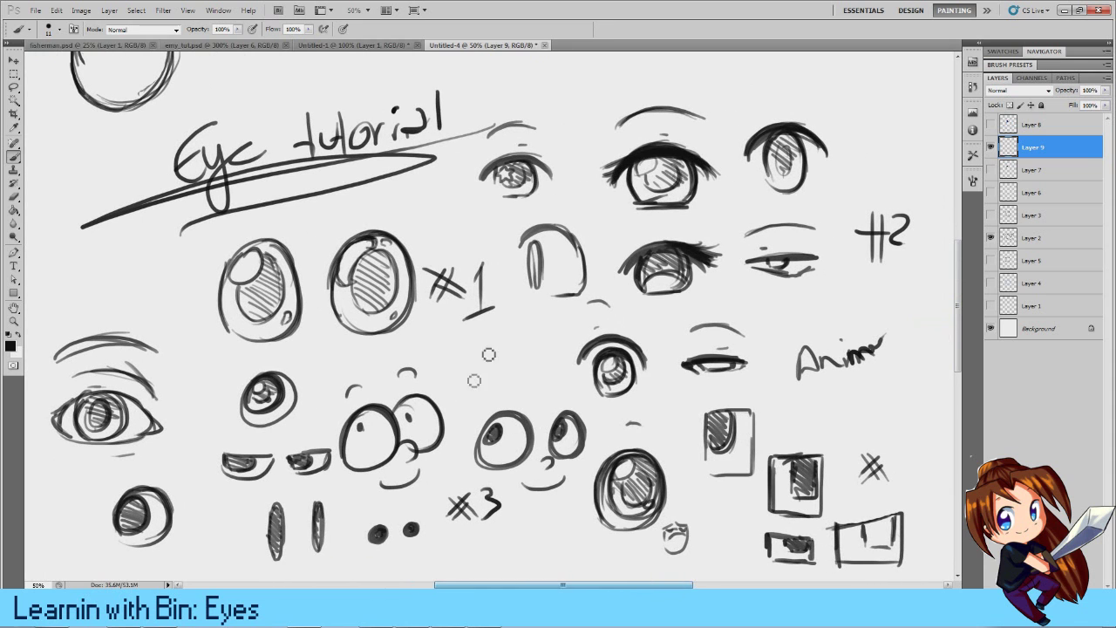
mouse_move(471, 205)
left_mouse_down()
mouse_move(809, 59)
mouse_move(999, 212)
mouse_move(896, 310)
mouse_move(922, 375)
mouse_move(844, 409)
mouse_move(767, 396)
mouse_move(615, 417)
mouse_move(537, 376)
mouse_move(486, 209)
left_mouse_up()
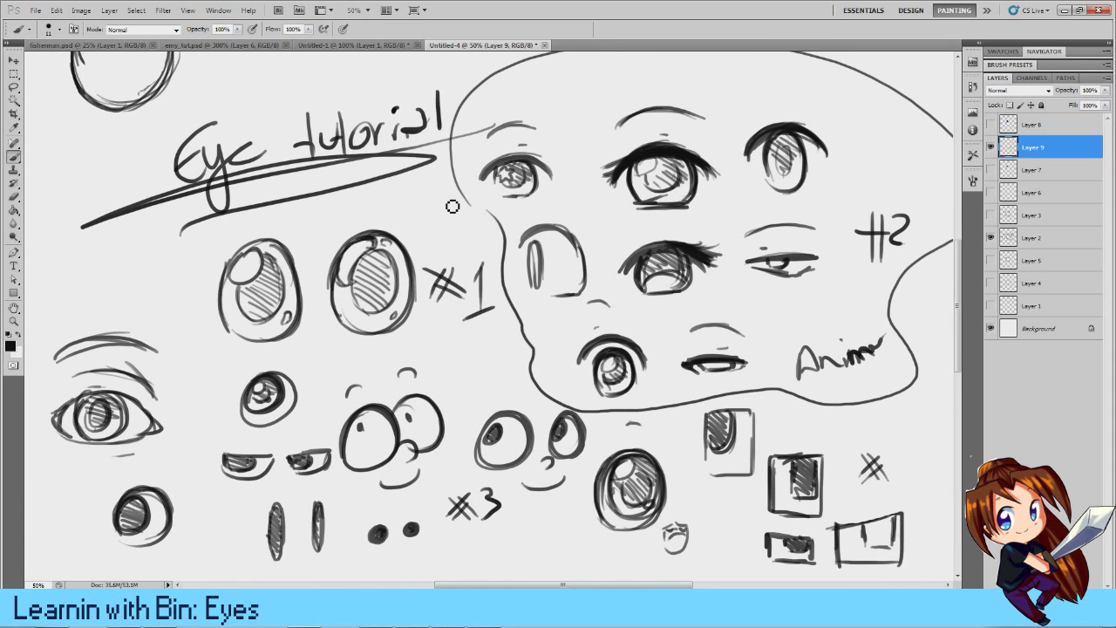
key("ctrl+z")
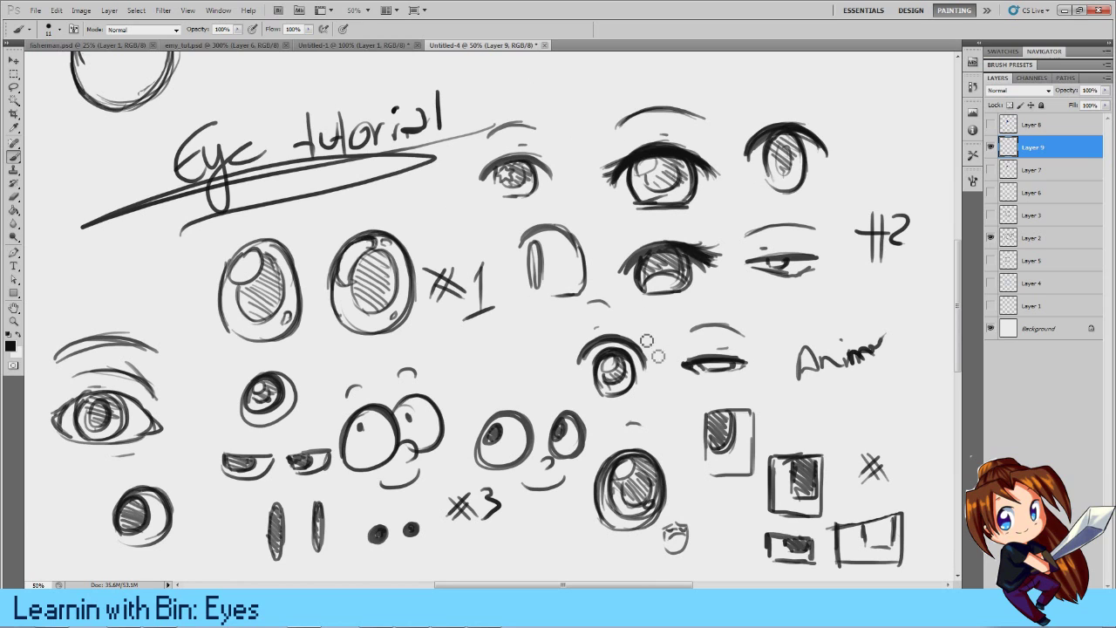
Step: Scribble a dense zigzag beneath the "Anime" label, undoing the trial circles around the label and the large lashed eye
mouse_move(794, 381)
left_mouse_down()
mouse_move(925, 330)
mouse_move(832, 316)
mouse_move(820, 344)
left_mouse_up()
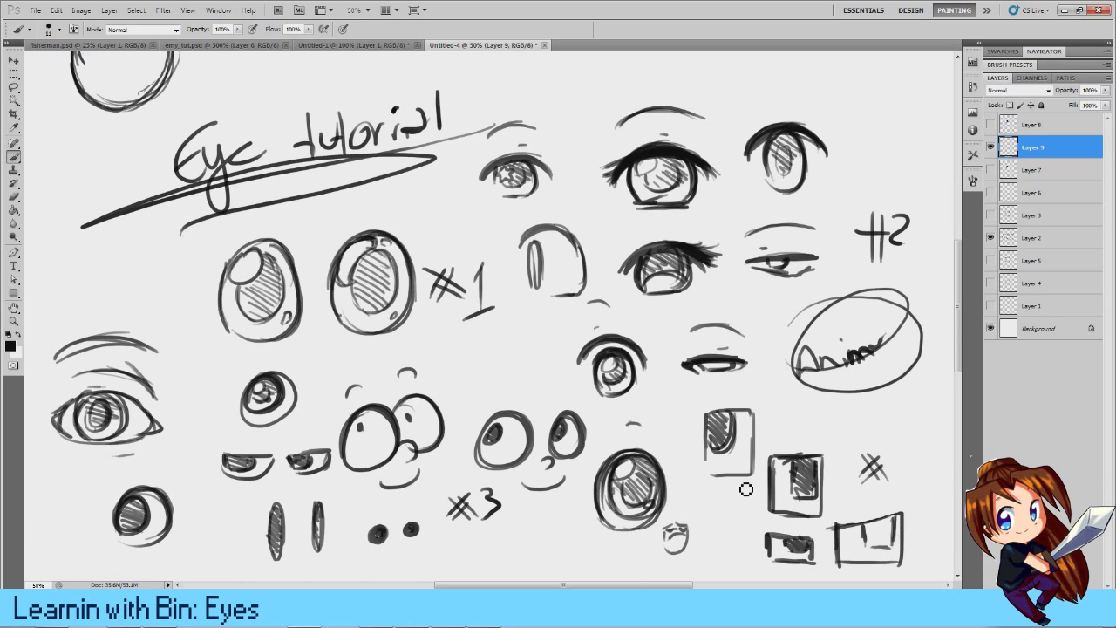
key("ctrl+z")
mouse_move(839, 385)
left_mouse_down()
mouse_move(796, 386)
mouse_move(884, 412)
mouse_move(894, 425)
left_mouse_up()
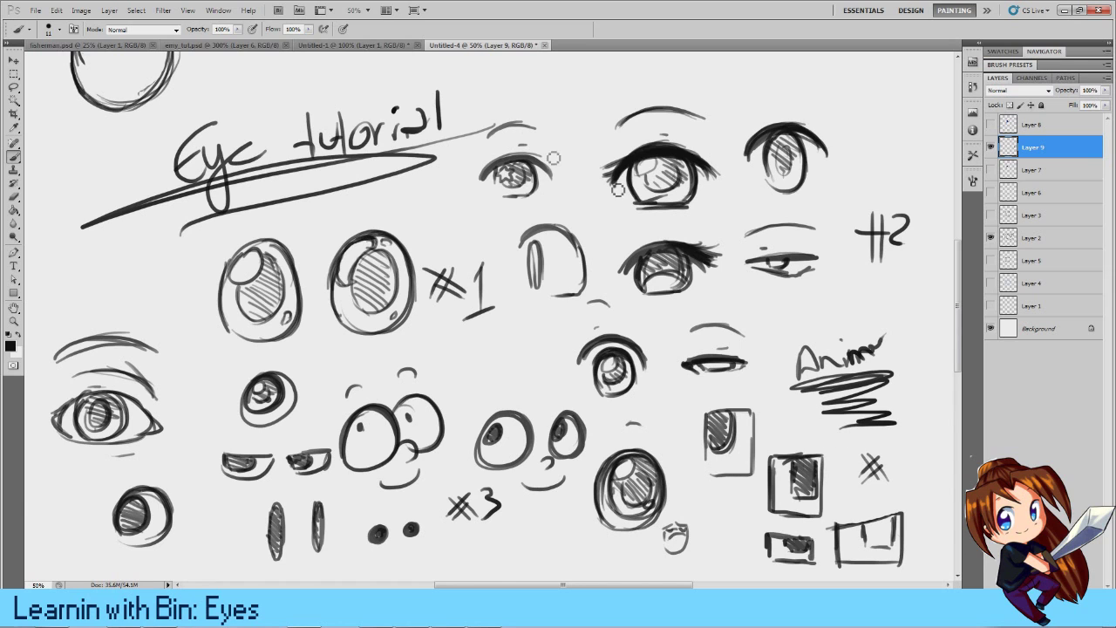
mouse_move(615, 96)
left_mouse_down()
mouse_move(736, 205)
mouse_move(620, 89)
left_mouse_up()
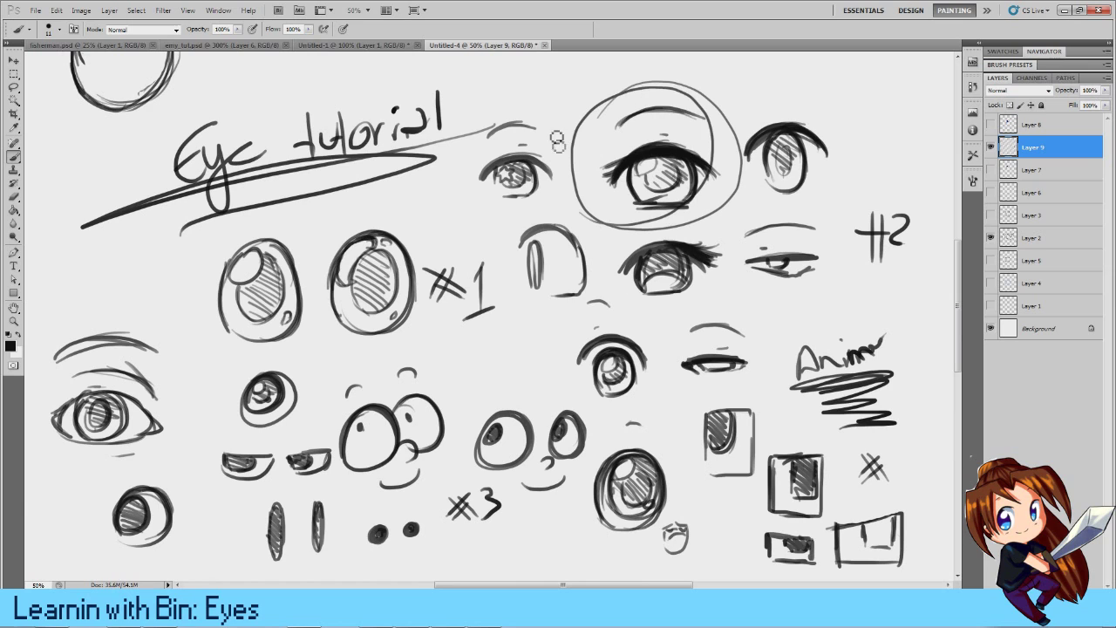
key("ctrl+z")
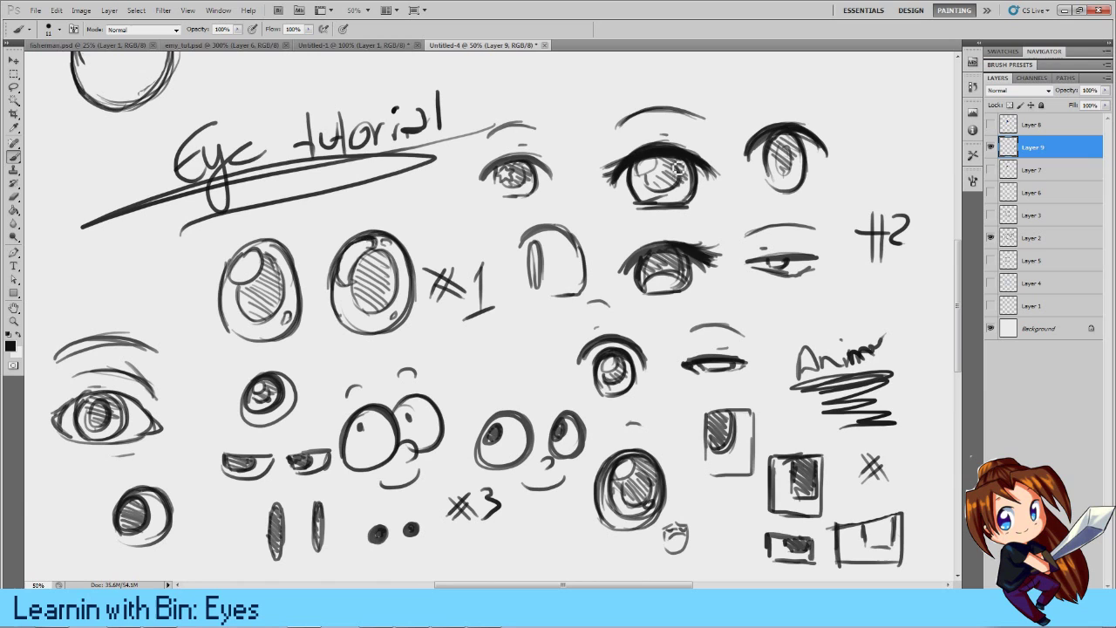
Step: Draw a pupil in the large lashed anime eye and darken the outline of the lashed eye beneath it
mouse_move(651, 185)
left_mouse_down()
mouse_move(662, 192)
mouse_move(671, 170)
mouse_move(673, 180)
left_mouse_up()
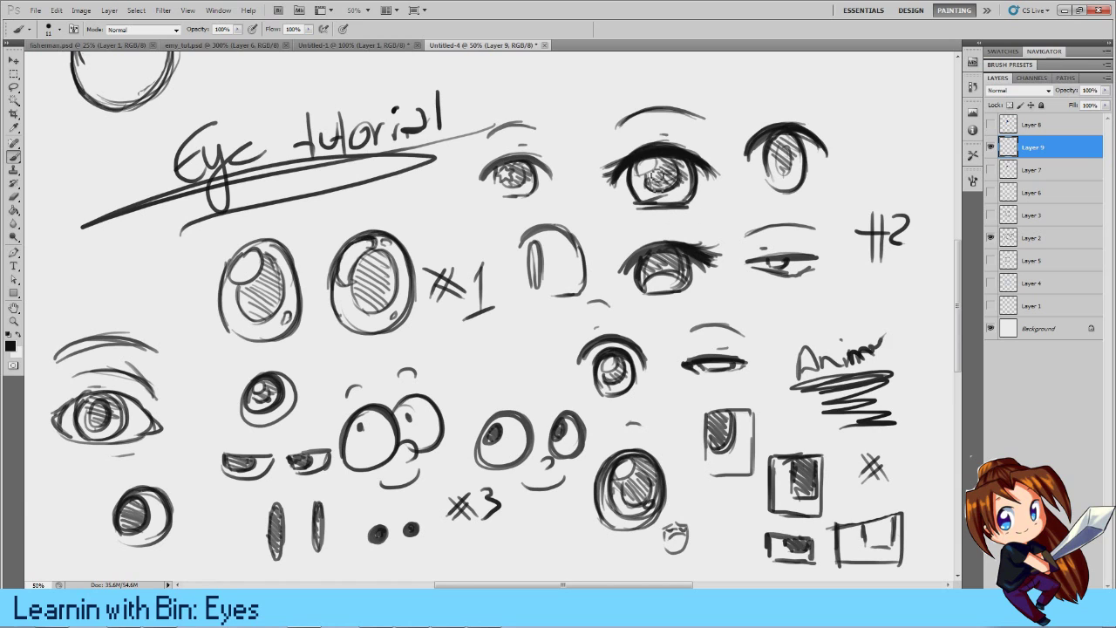
mouse_move(650, 262)
left_mouse_down()
mouse_move(691, 255)
mouse_move(645, 266)
left_mouse_up()
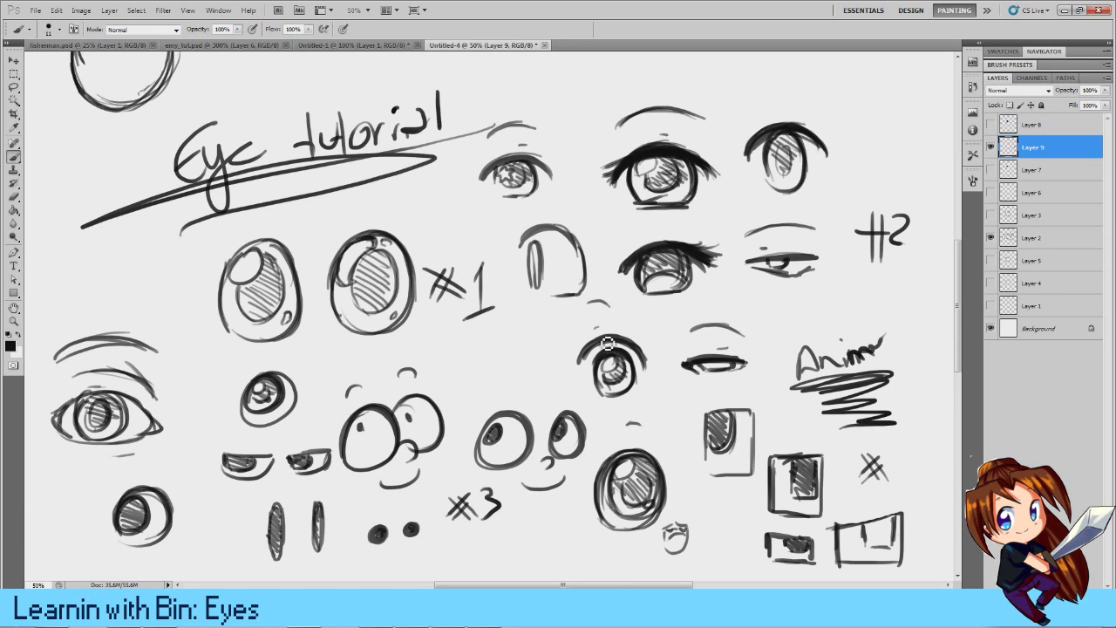
left_click_drag(633, 201, 621, 248)
left_click_drag(690, 145, 737, 85)
key("ctrl+alt+z")
key("ctrl+alt+z")
left_click_drag(825, 185, 845, 127)
key("ctrl+alt+z")
left_click_drag(523, 261, 526, 251)
mouse_move(484, 183)
left_mouse_down()
mouse_move(562, 124)
mouse_move(524, 102)
left_mouse_up()
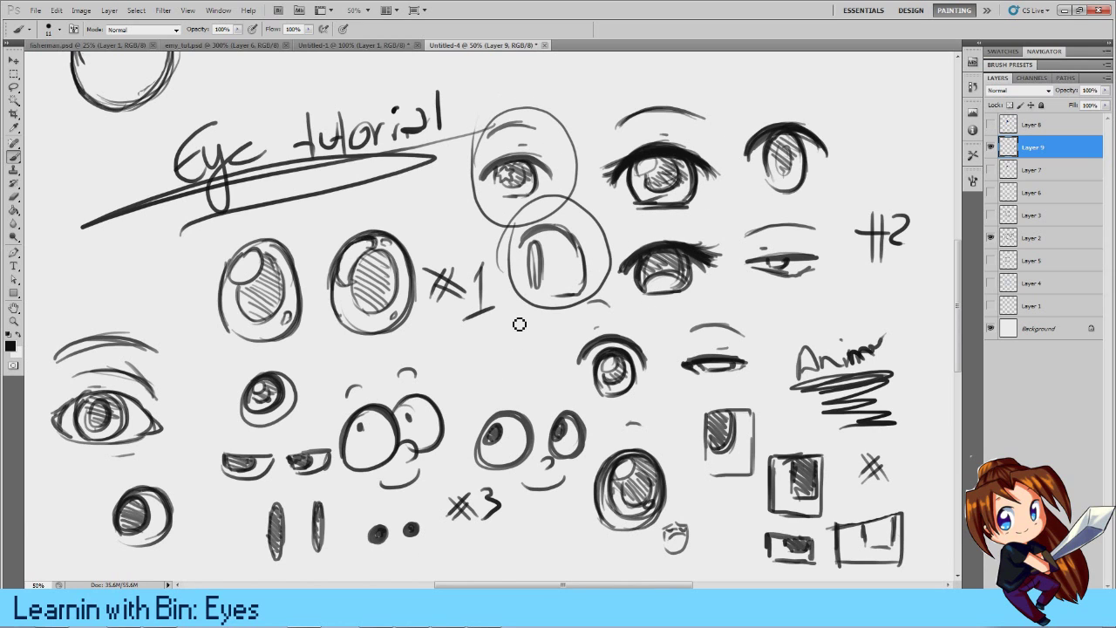
key("ctrl+alt+z")
key("ctrl+alt+z")
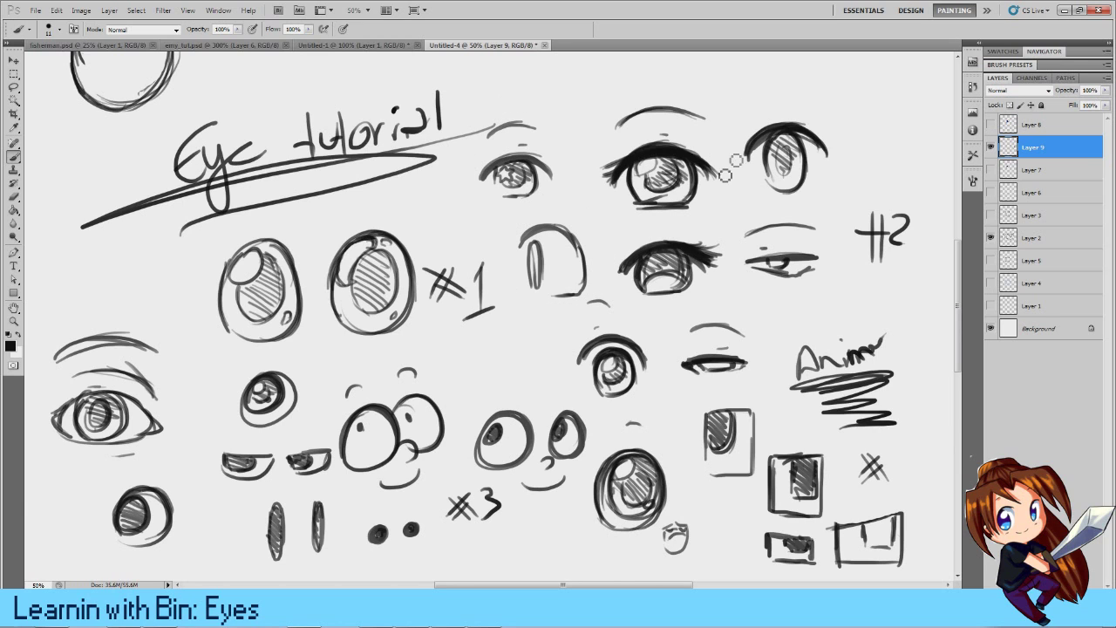
Step: Darken and sharpen the lid lines of the half-closed eye beside #2, discarding the trial circle around it
mouse_move(759, 312)
left_mouse_down()
mouse_move(789, 207)
mouse_move(722, 286)
left_mouse_up()
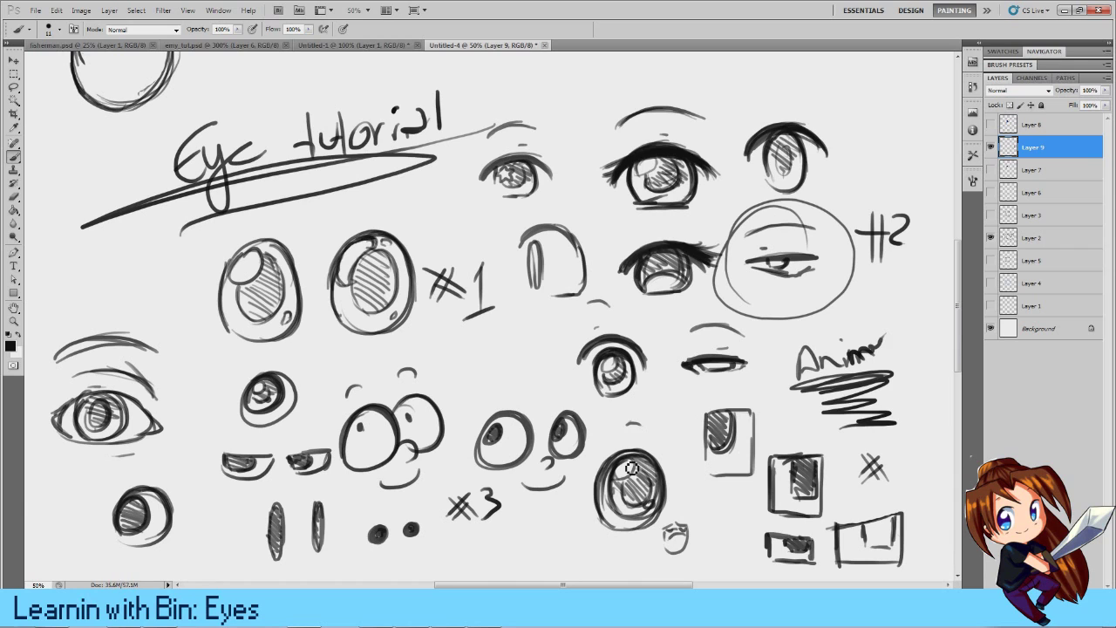
key("ctrl+alt+z")
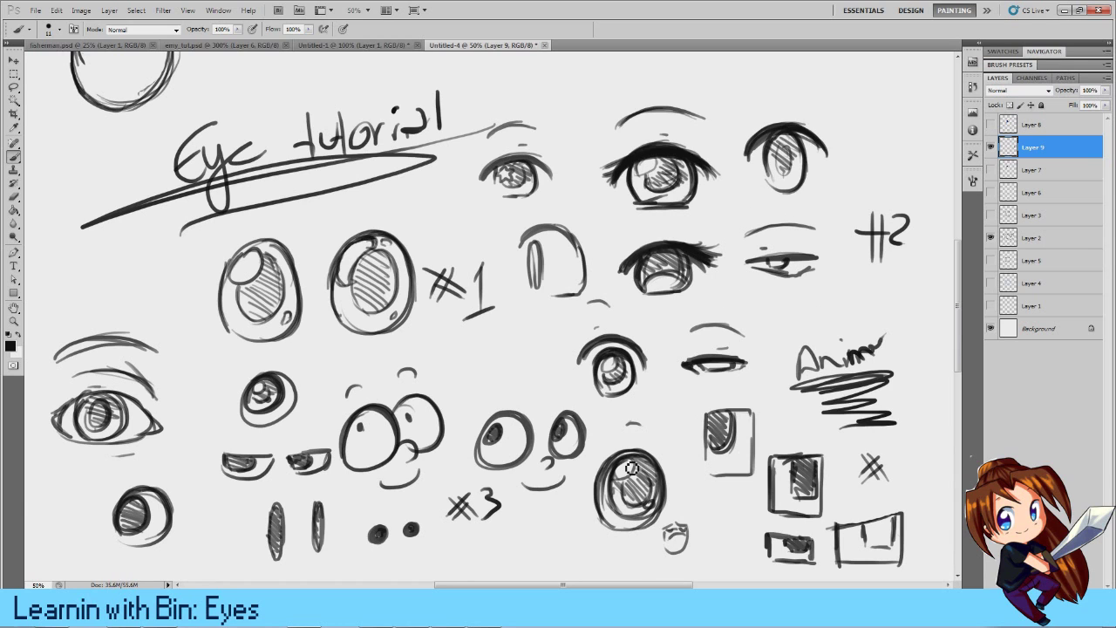
mouse_move(774, 274)
left_mouse_down()
mouse_move(752, 265)
mouse_move(824, 265)
mouse_move(729, 261)
left_mouse_up()
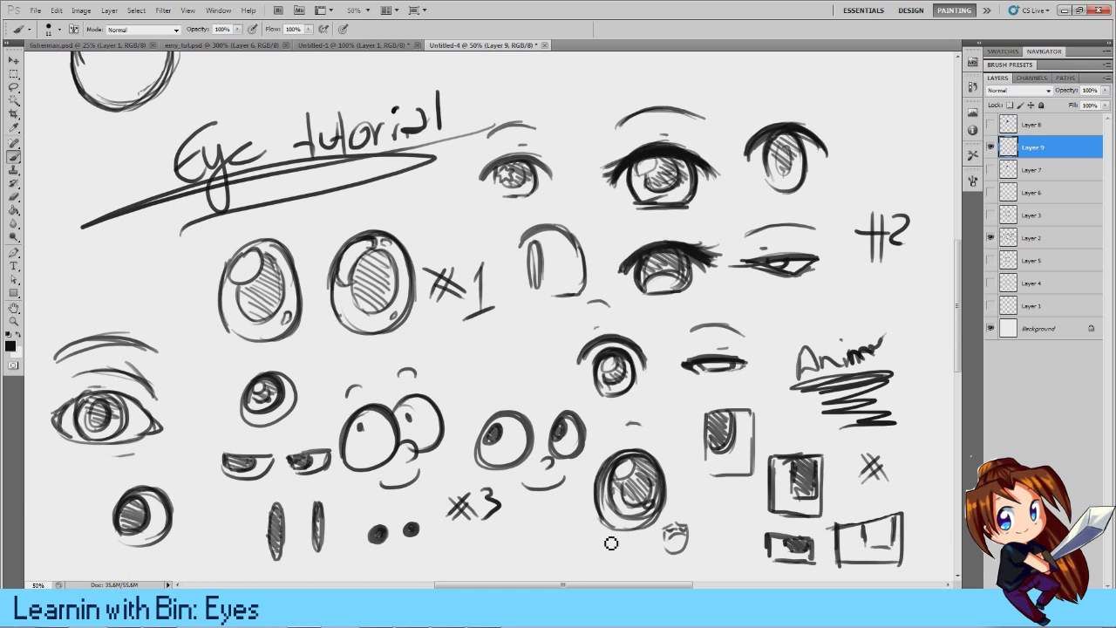
Step: Undo the lid darkening on the half-closed eye beside #2 and sketch a small round eye with an oval pupil above the anime eyes
key("ctrl+alt+z")
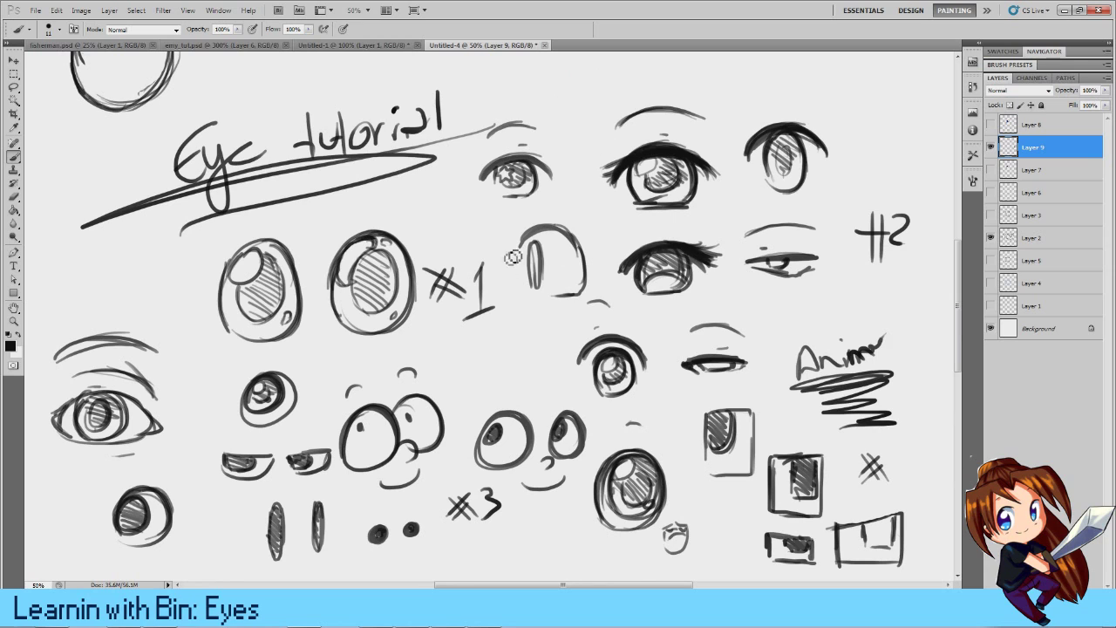
mouse_move(532, 241)
left_mouse_down()
mouse_move(584, 301)
mouse_move(549, 297)
left_mouse_up()
key("ctrl+alt+z")
mouse_move(576, 68)
left_mouse_down()
mouse_move(552, 96)
mouse_move(594, 85)
mouse_move(562, 107)
left_mouse_up()
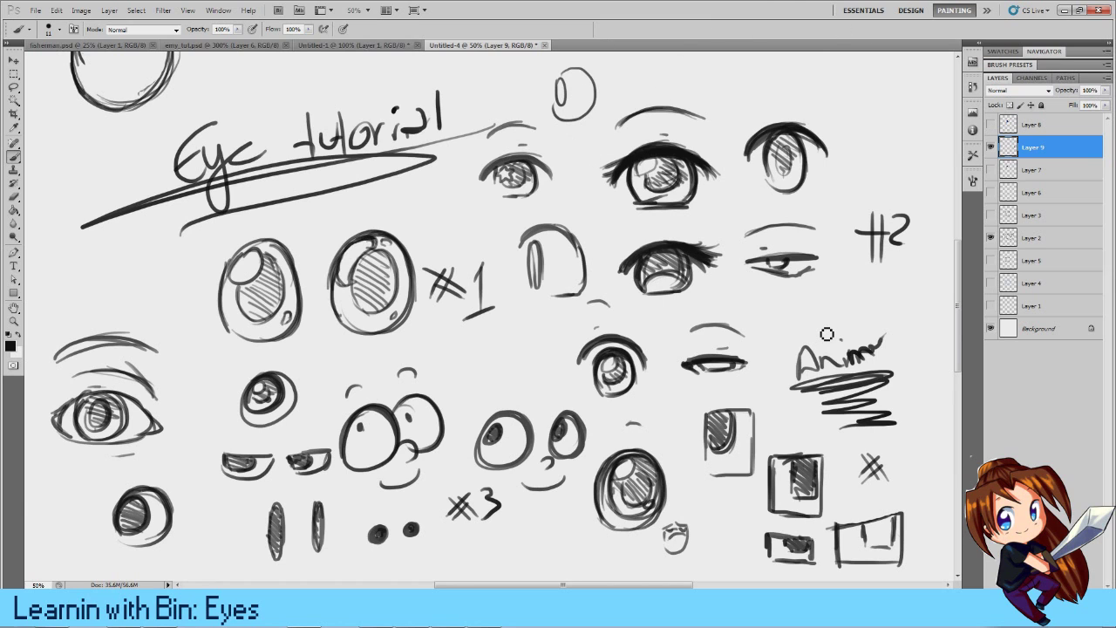
Step: Sketch a square-shaped eye with a rounded inner curve and a thick lashed lid above the #2 label
left_click_drag(864, 92, 865, 131)
mouse_move(863, 89)
left_mouse_down()
mouse_move(918, 109)
mouse_move(887, 137)
left_mouse_up()
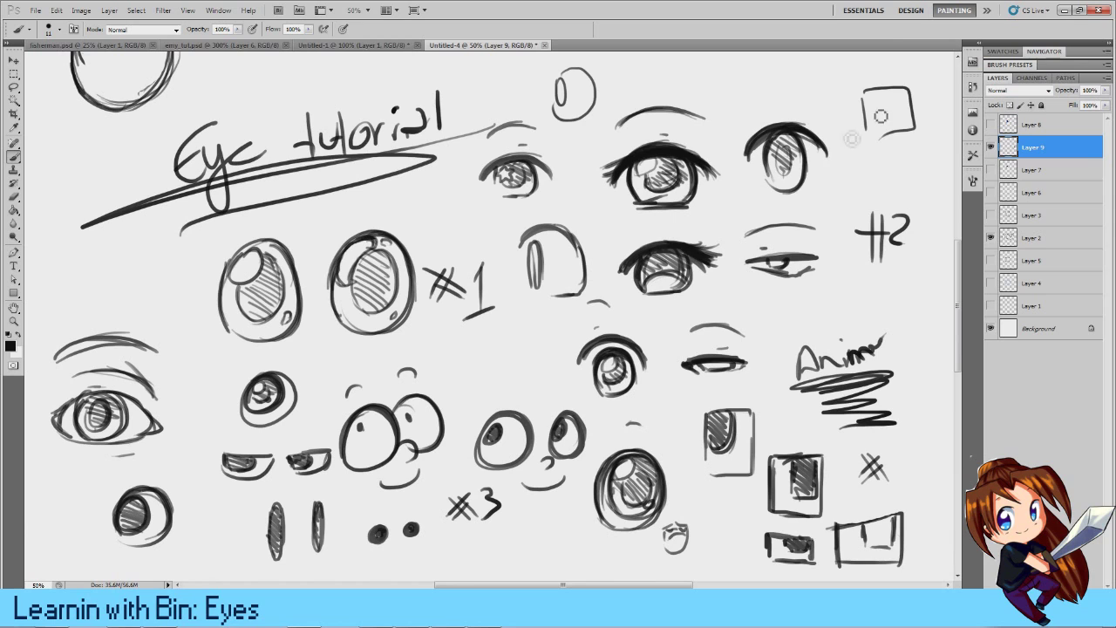
mouse_move(917, 91)
left_mouse_down()
mouse_move(857, 109)
mouse_move(925, 100)
mouse_move(894, 94)
mouse_move(859, 107)
mouse_move(929, 110)
mouse_move(858, 112)
mouse_move(888, 97)
mouse_move(920, 105)
mouse_move(860, 116)
mouse_move(902, 136)
mouse_move(872, 125)
mouse_move(898, 133)
left_mouse_up()
key("ctrl+z")
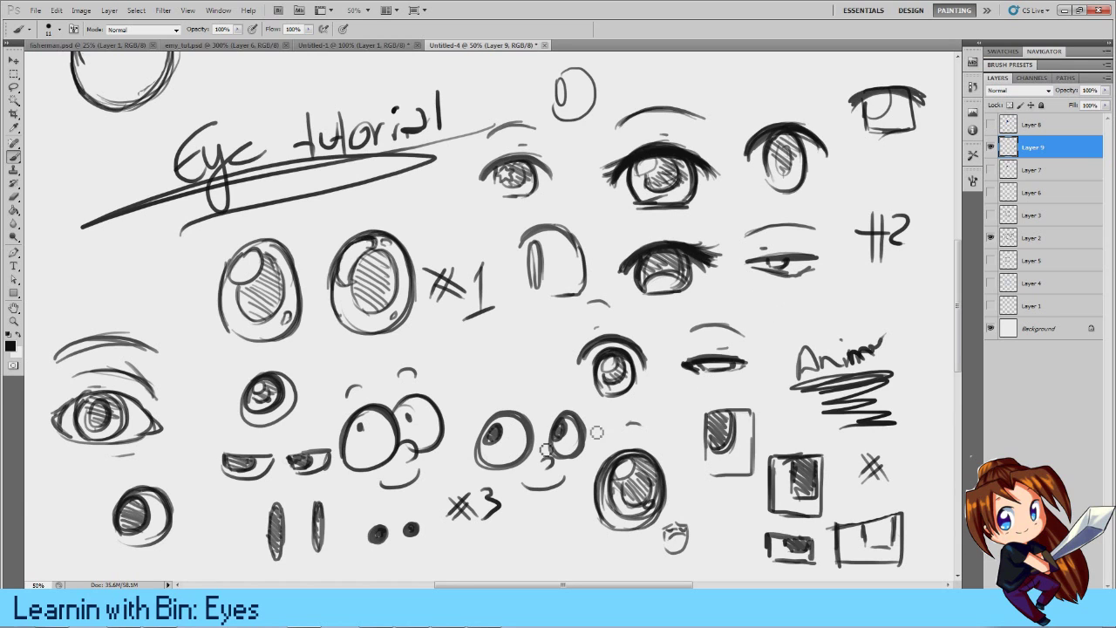
Step: Draw trial outlines around the realistic eye, the lashed anime eye and the #3 group, undoing each one
mouse_move(44, 384)
left_mouse_down()
mouse_move(88, 293)
mouse_move(139, 412)
left_mouse_up()
key("ctrl+z")
mouse_move(573, 372)
left_mouse_down()
mouse_move(590, 402)
mouse_move(625, 412)
mouse_move(658, 386)
left_mouse_up()
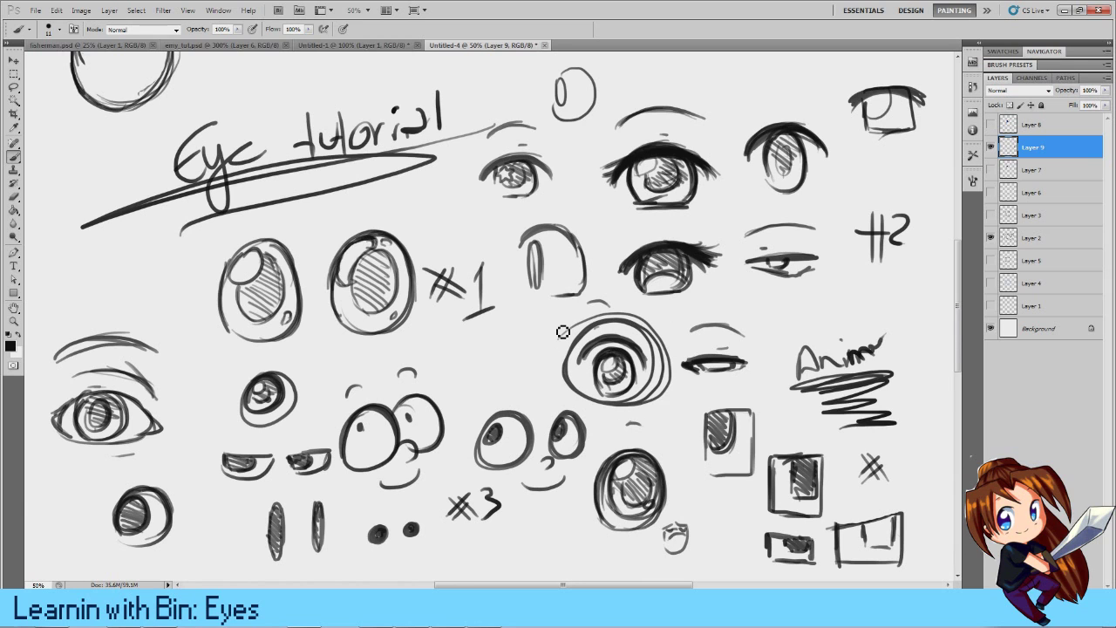
key("ctrl+z")
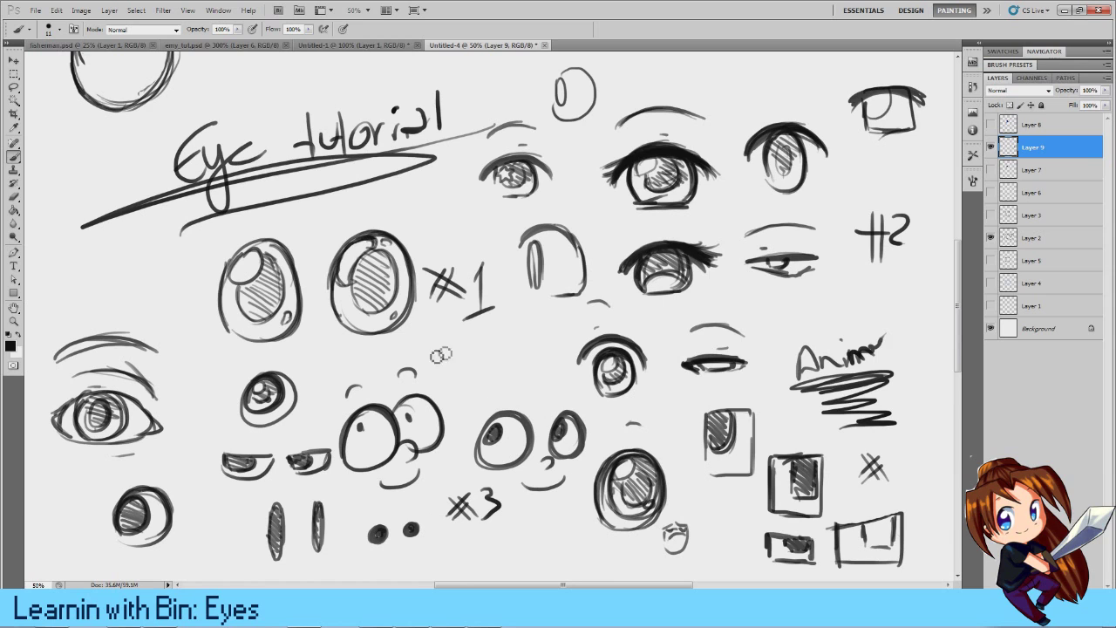
mouse_move(218, 521)
left_mouse_down()
mouse_move(229, 360)
mouse_move(384, 356)
mouse_move(484, 369)
mouse_move(567, 392)
mouse_move(606, 423)
mouse_move(600, 477)
mouse_move(543, 561)
mouse_move(384, 582)
mouse_move(80, 555)
mouse_move(70, 540)
mouse_move(158, 474)
mouse_move(186, 451)
left_mouse_up()
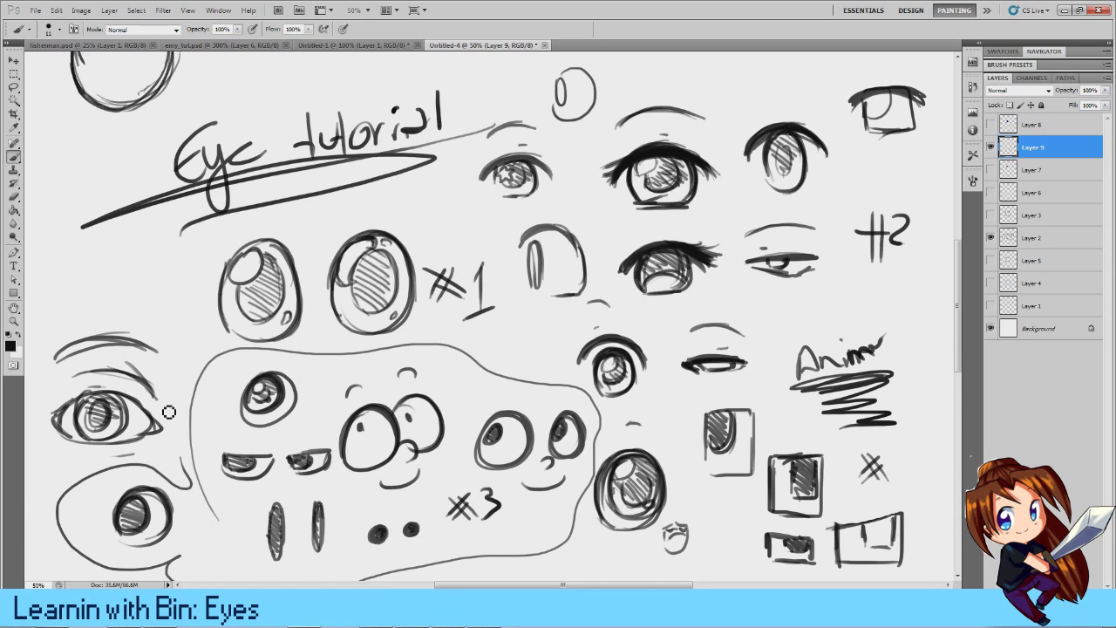
key("ctrl+z")
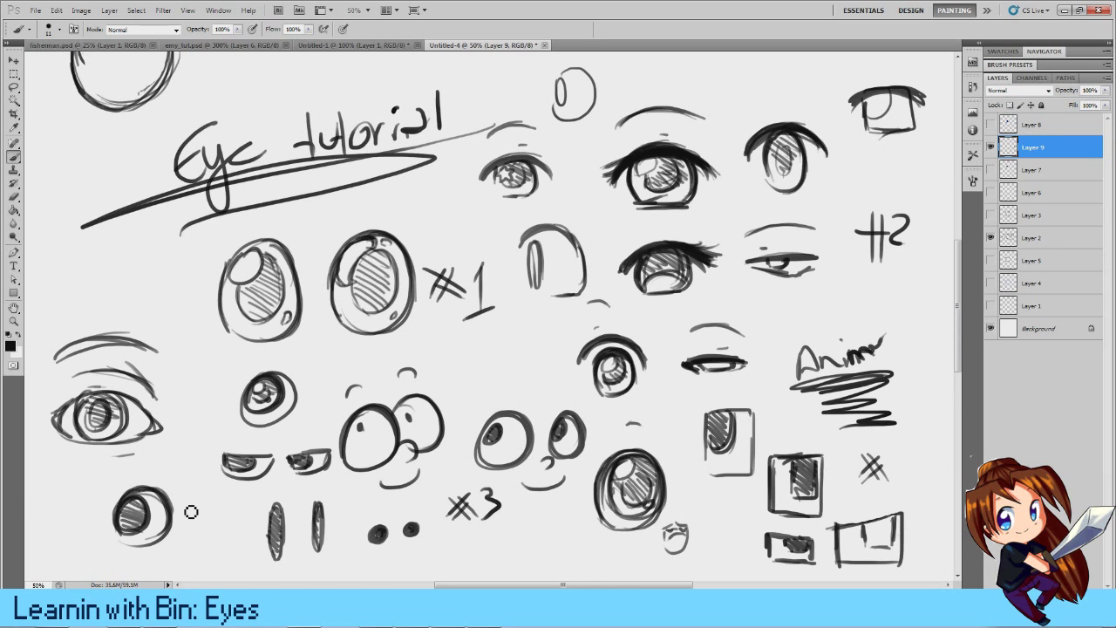
Step: Circle the pair of dot eyes and the pair of narrow bar eyes as faces, and undo both circles
mouse_move(371, 529)
left_mouse_down()
mouse_move(422, 537)
mouse_move(354, 526)
left_mouse_up()
left_click_drag(272, 505, 261, 542)
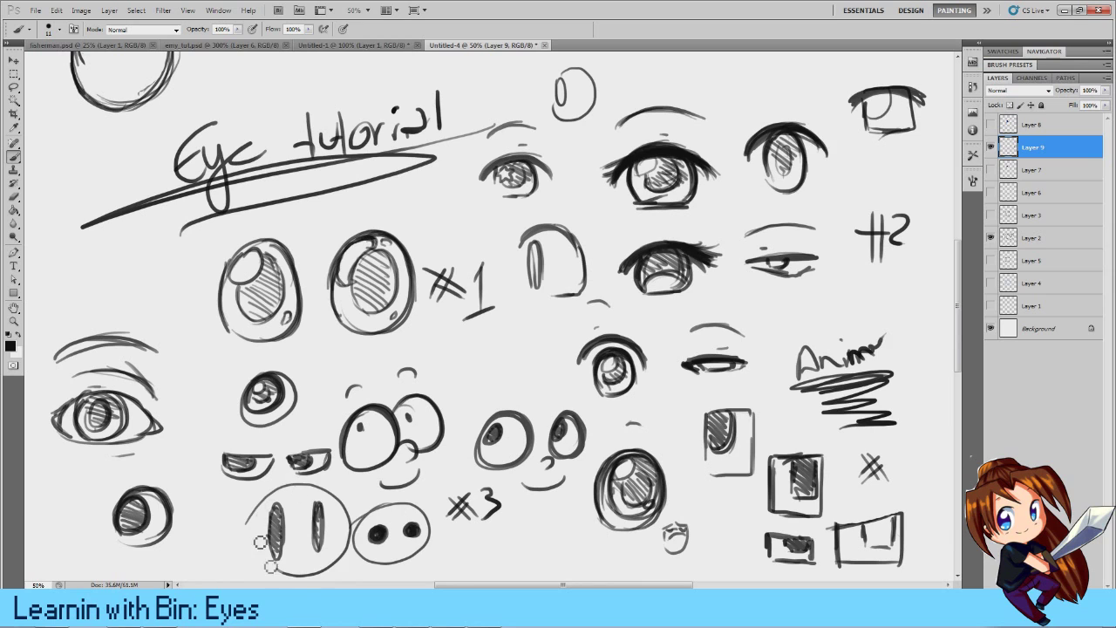
key("ctrl+alt+z")
key("ctrl+alt+z")
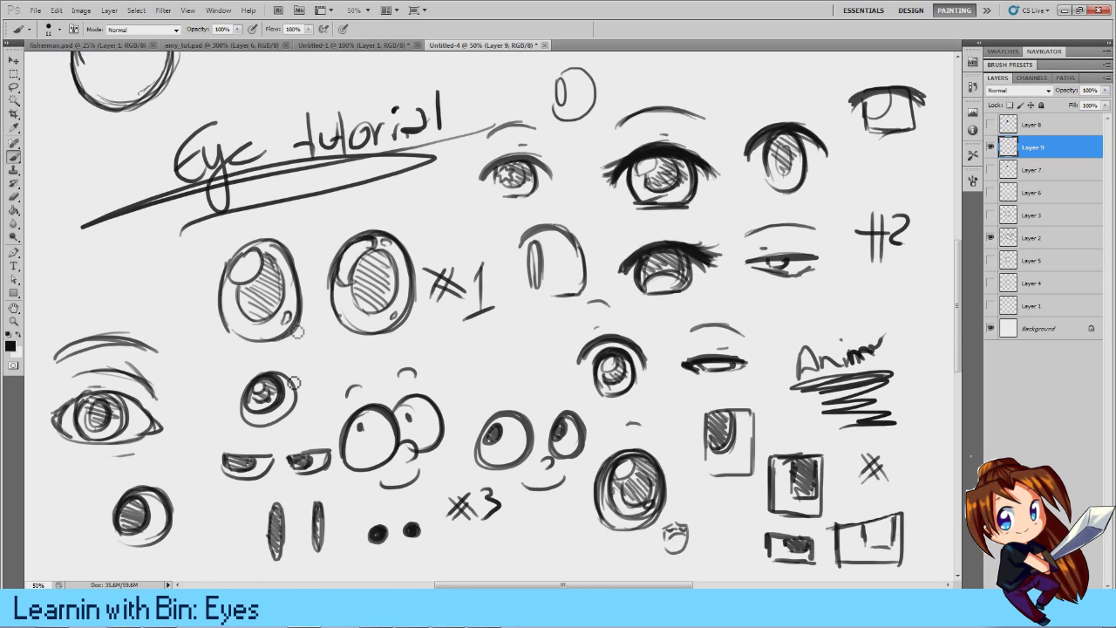
Step: Draw trial circles around the two shaded round eyes and the large ringed eye, undoing them all
left_click_drag(87, 527, 114, 559)
left_click_drag(98, 488, 140, 562)
mouse_move(180, 478)
left_mouse_down()
mouse_move(342, 447)
mouse_move(183, 502)
left_mouse_up()
left_click_drag(260, 362, 216, 414)
key("ctrl+alt+z")
key("ctrl+alt+z")
key("ctrl+alt+z")
key("ctrl+alt+z")
mouse_move(579, 547)
left_mouse_down()
mouse_move(628, 446)
mouse_move(695, 479)
mouse_move(726, 532)
mouse_move(573, 565)
mouse_move(563, 523)
left_mouse_up()
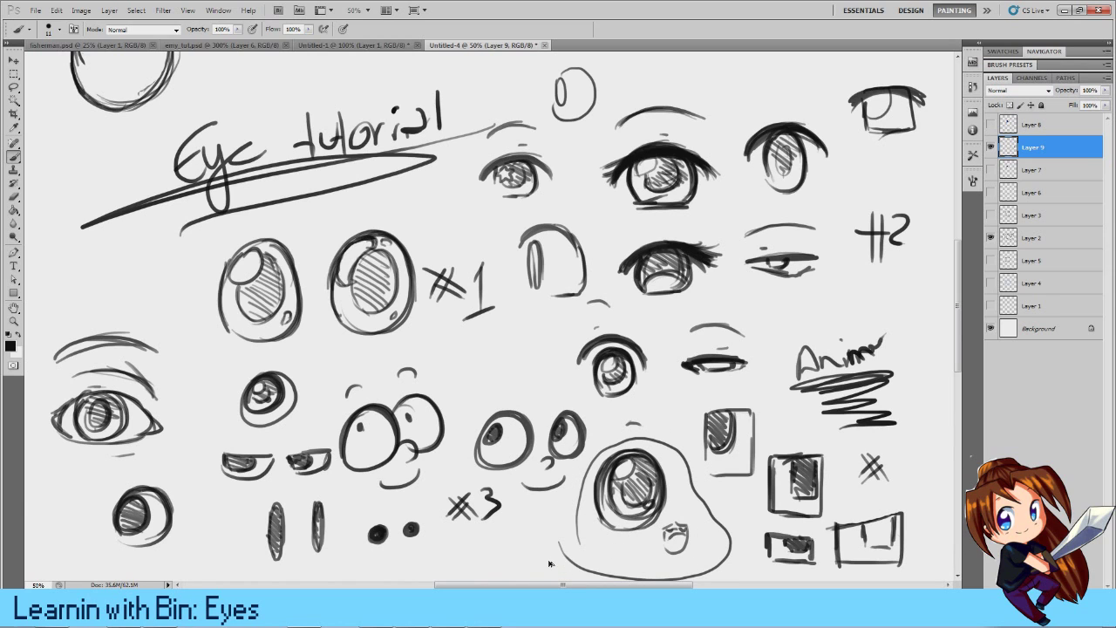
key("ctrl+alt+z")
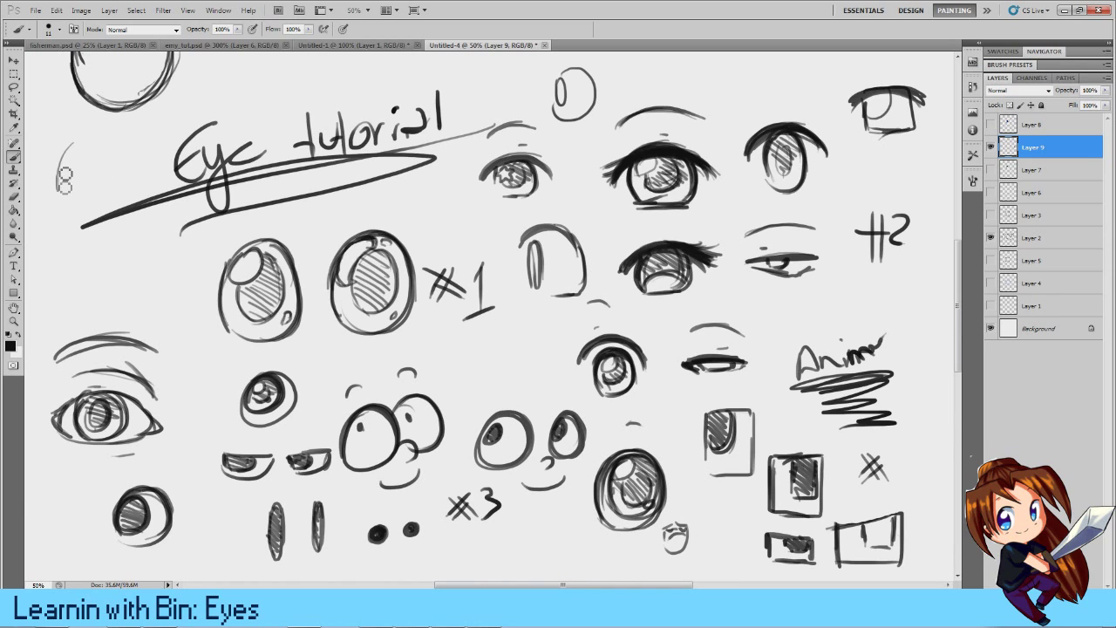
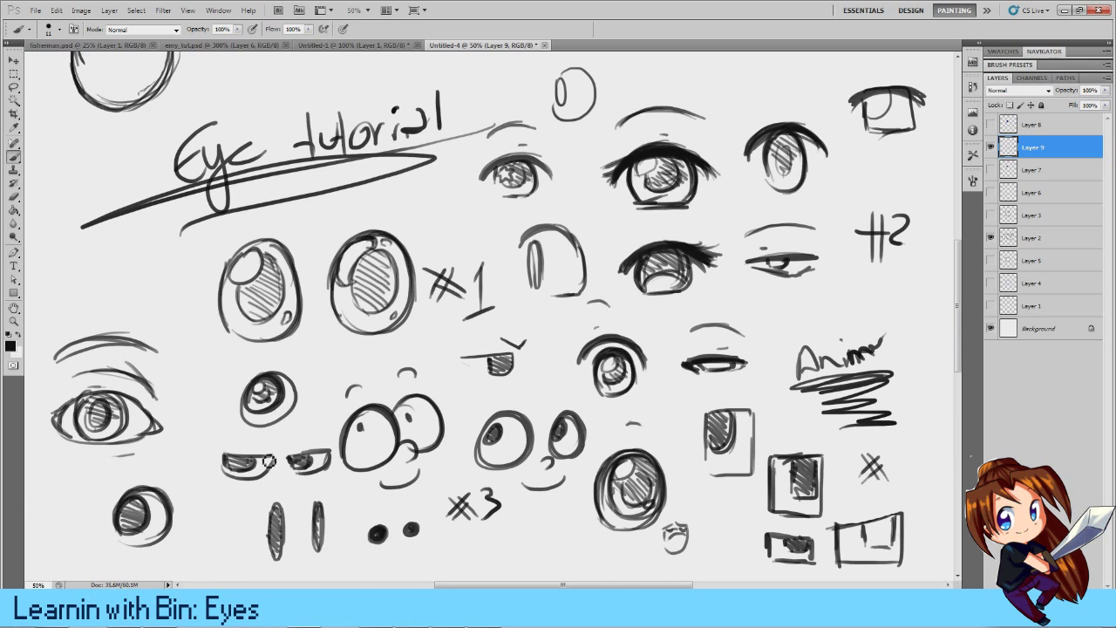
Step: Draw trial circles around the half-lidded cartoon eyes and the round eye above them, undoing each one
mouse_move(222, 460)
left_mouse_down()
mouse_move(285, 453)
mouse_move(223, 464)
left_mouse_up()
key("ctrl+z")
left_click_drag(357, 346, 320, 351)
key("ctrl+z")
left_click_drag(305, 369, 301, 364)
left_click_drag(229, 389, 233, 435)
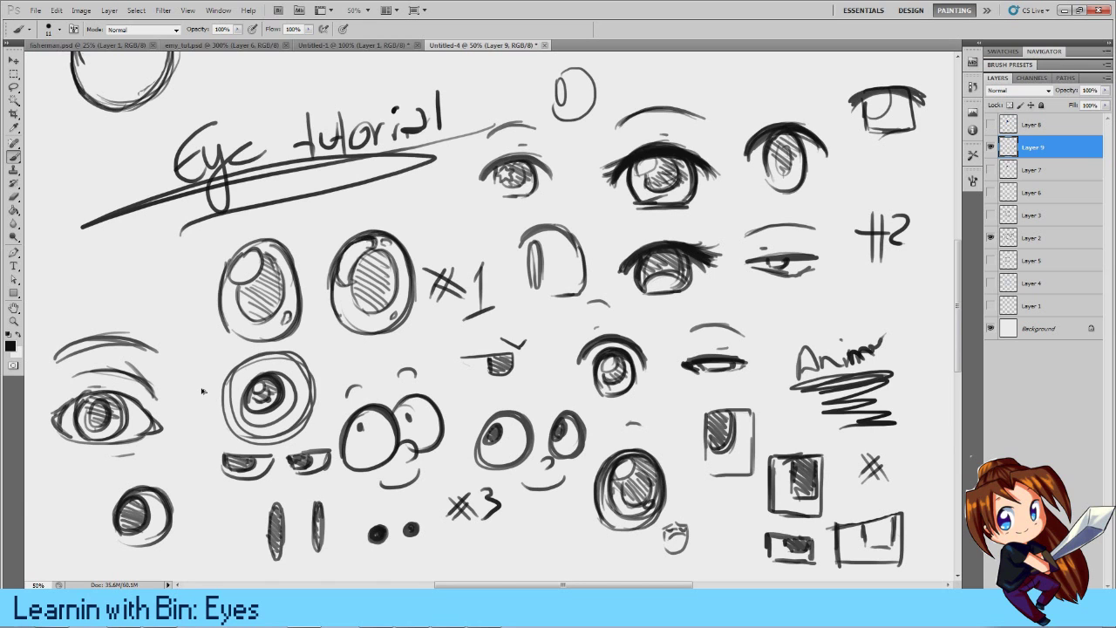
key("ctrl+z")
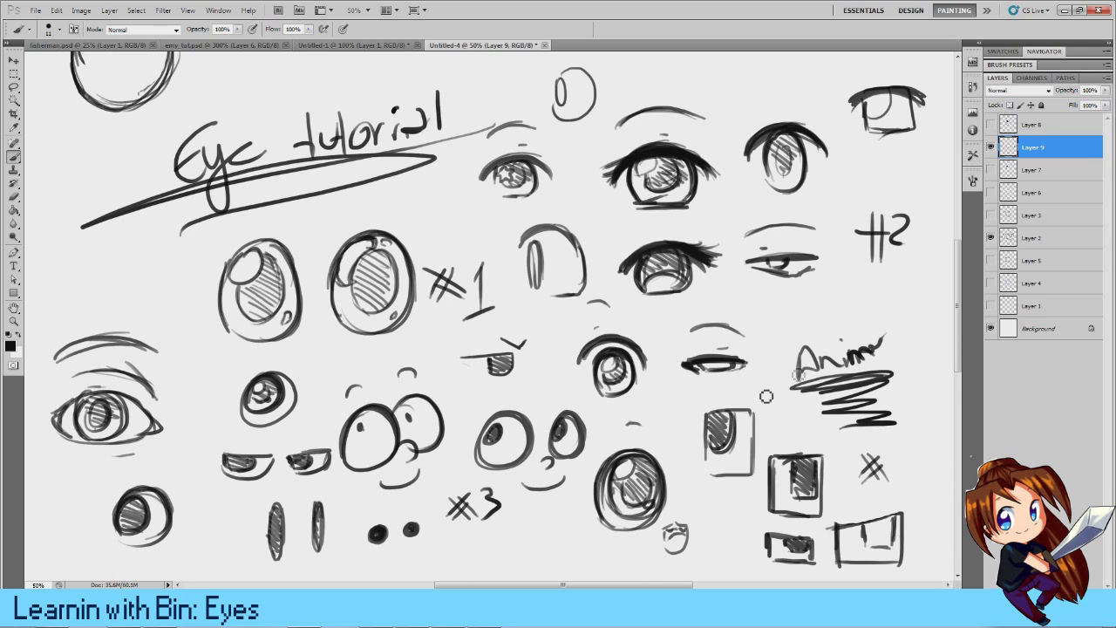
Step: Write a 4 after the unnumbered # mark beside the square eyes, redoing the first attempt
left_click_drag(672, 585, 694, 585)
left_click_drag(827, 453, 811, 474)
key("ctrl+z")
mouse_move(809, 446)
left_mouse_down()
mouse_move(830, 455)
mouse_move(819, 476)
left_mouse_up()
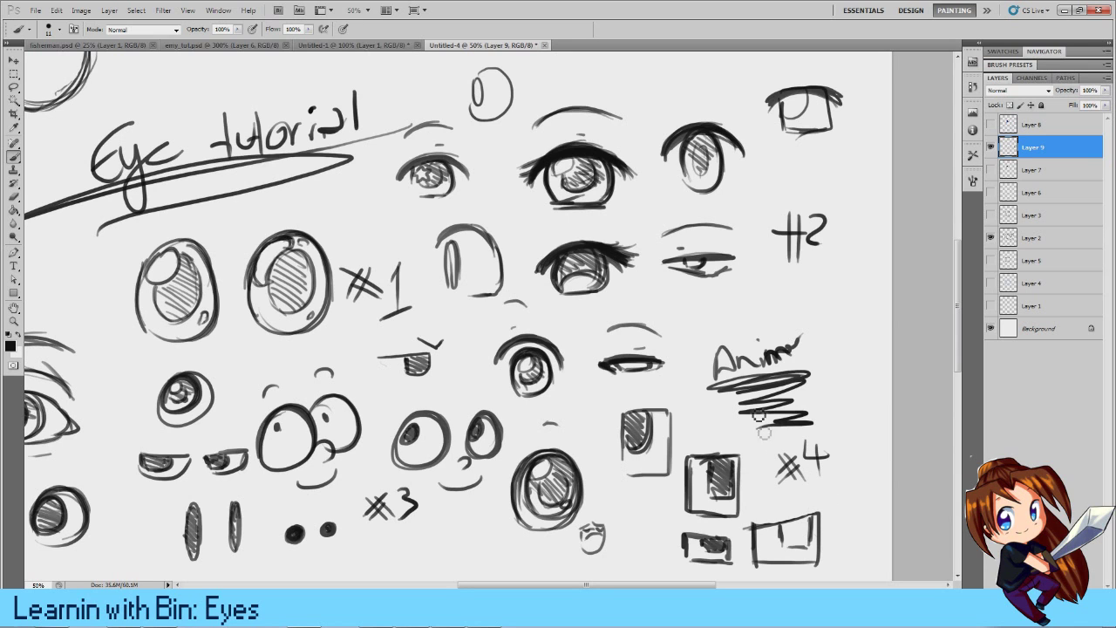
Step: Outline the group of square eyes and the small rectangular eye, undoing both trial outlines
mouse_move(613, 504)
left_mouse_down()
mouse_move(641, 397)
mouse_move(726, 447)
mouse_move(767, 495)
mouse_move(863, 523)
mouse_move(636, 577)
mouse_move(603, 500)
left_mouse_up()
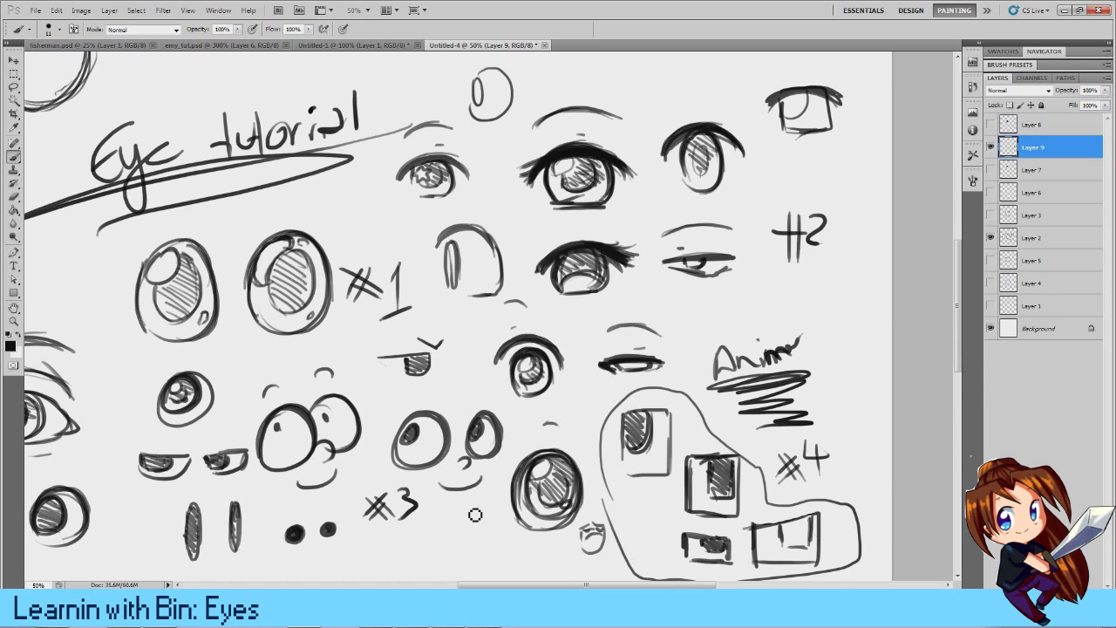
key("ctrl+z")
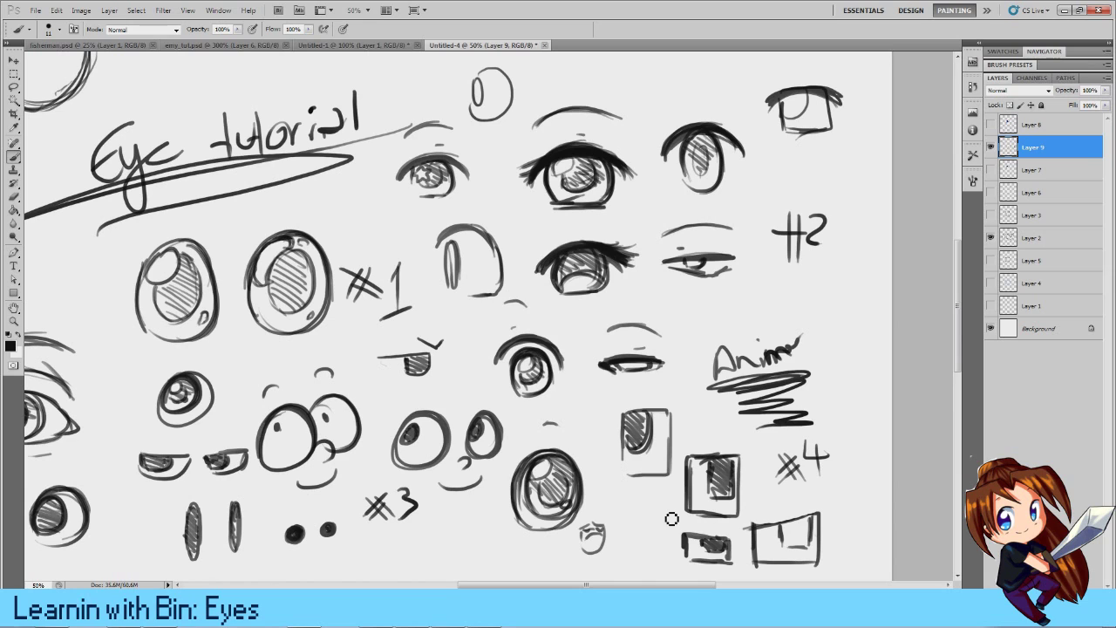
mouse_move(689, 514)
left_mouse_down()
mouse_move(649, 558)
mouse_move(698, 516)
left_mouse_up()
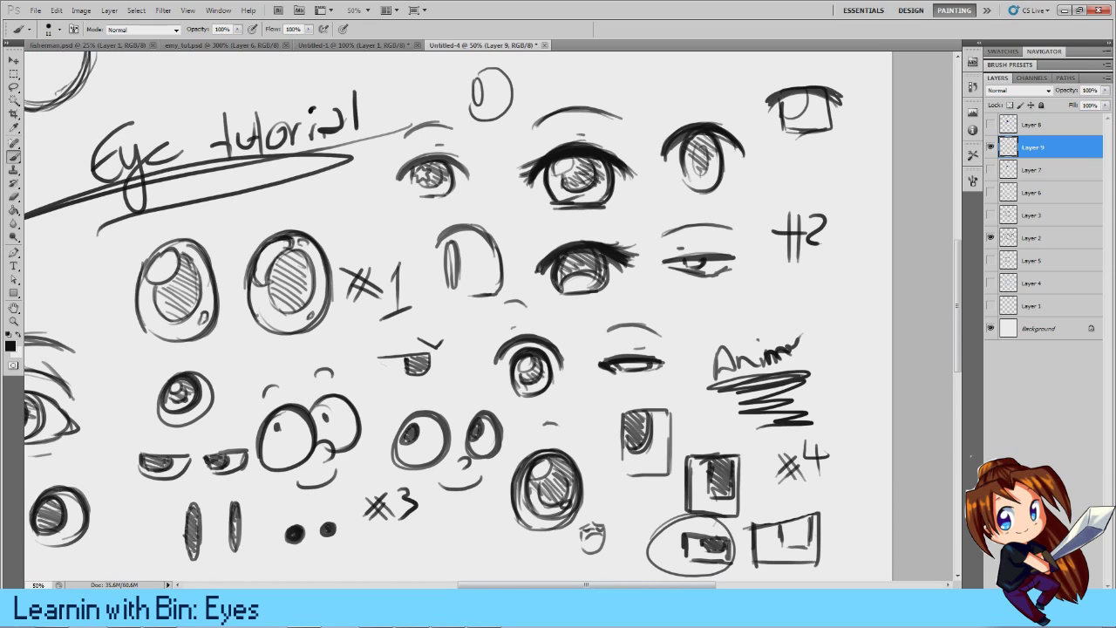
key("ctrl+z")
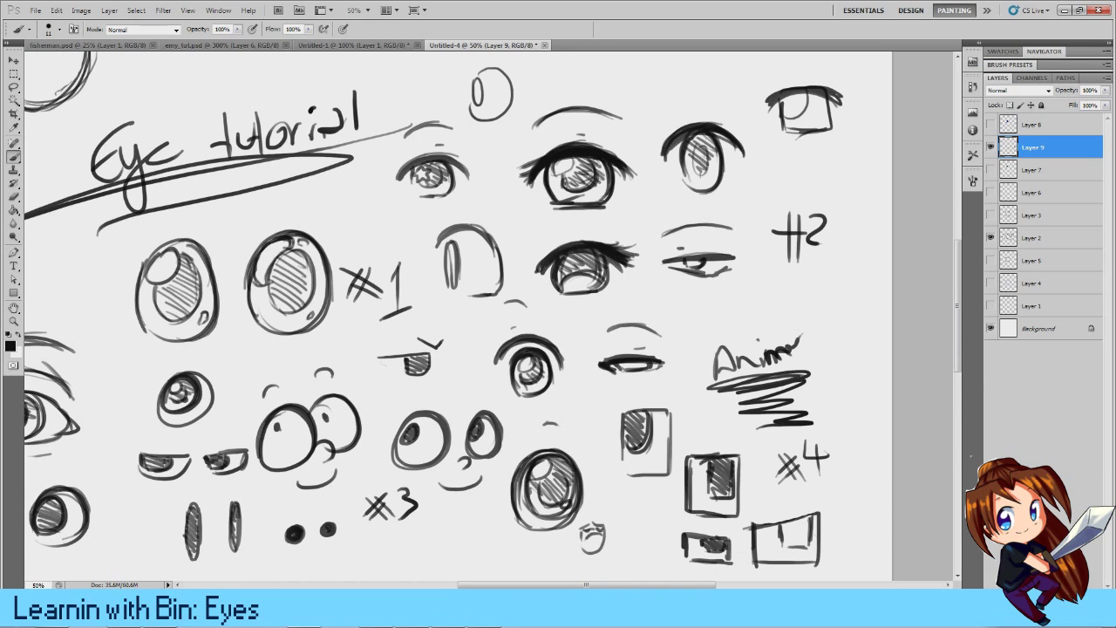
Step: Shade the pupil of the wide rectangular eye beneath #4, discarding the trial lines around it and its neighbour
mouse_move(811, 515)
left_mouse_down()
mouse_move(798, 545)
mouse_move(783, 535)
mouse_move(825, 508)
mouse_move(760, 495)
left_mouse_up()
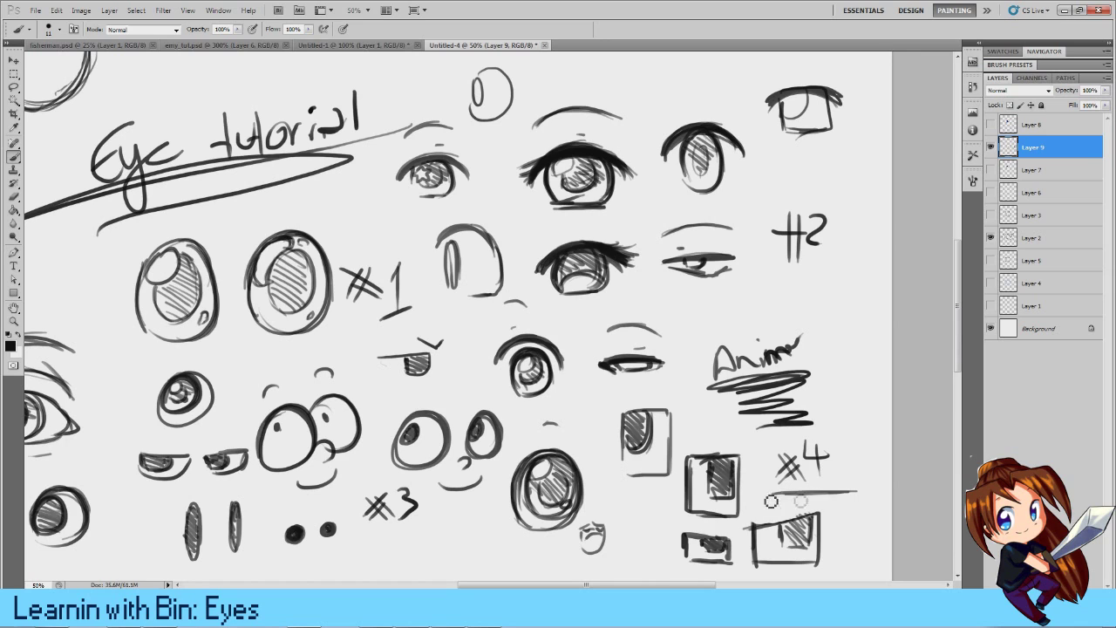
key("ctrl+z")
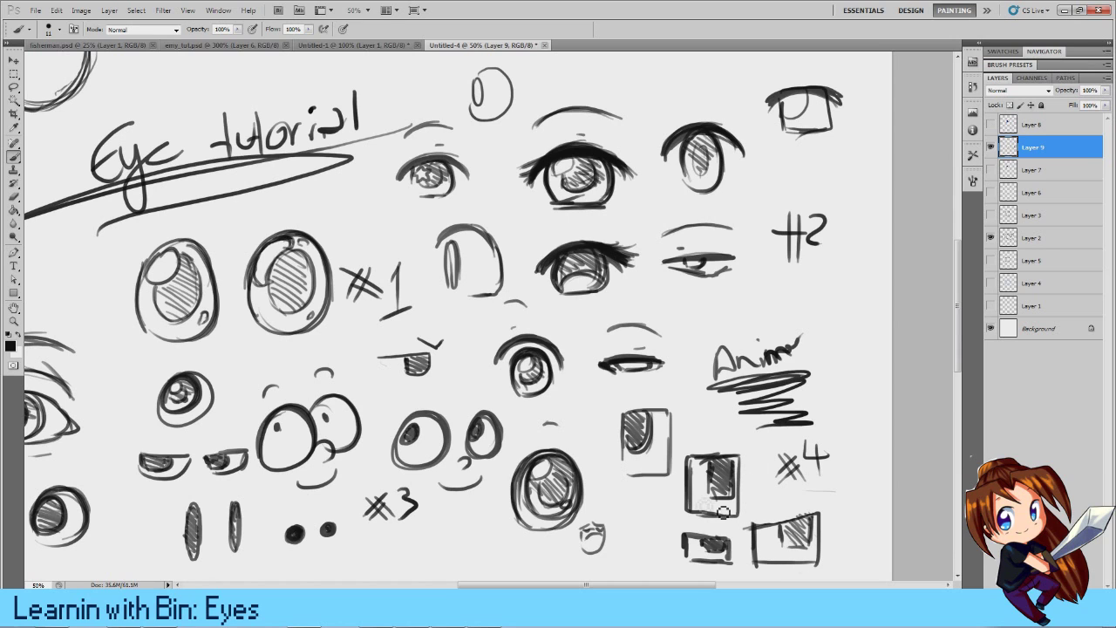
left_click_drag(658, 512, 734, 521)
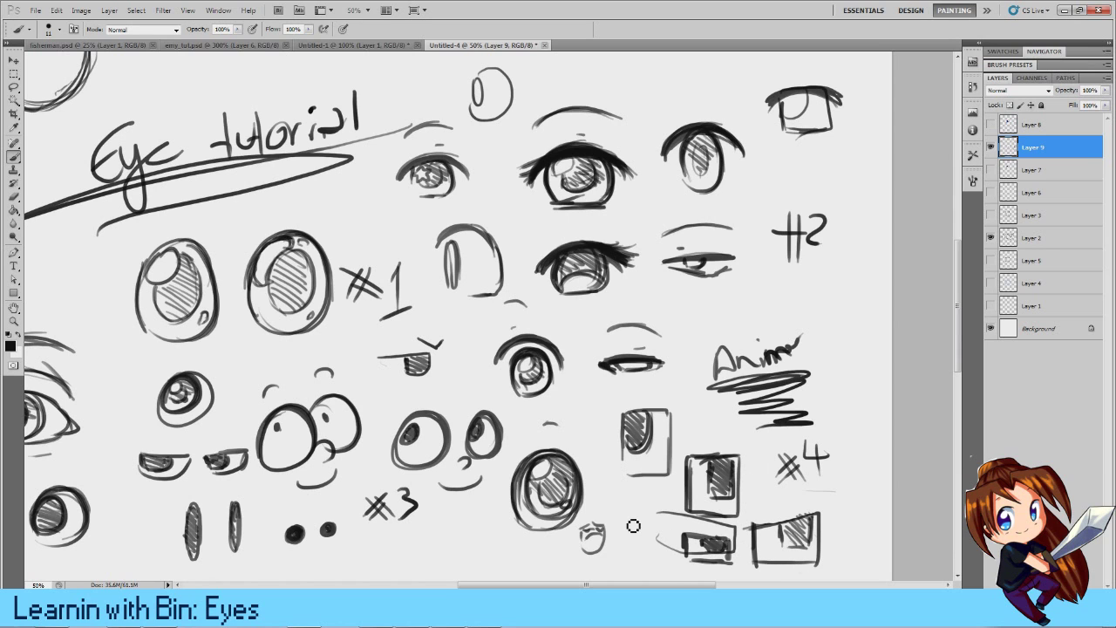
key("ctrl+z")
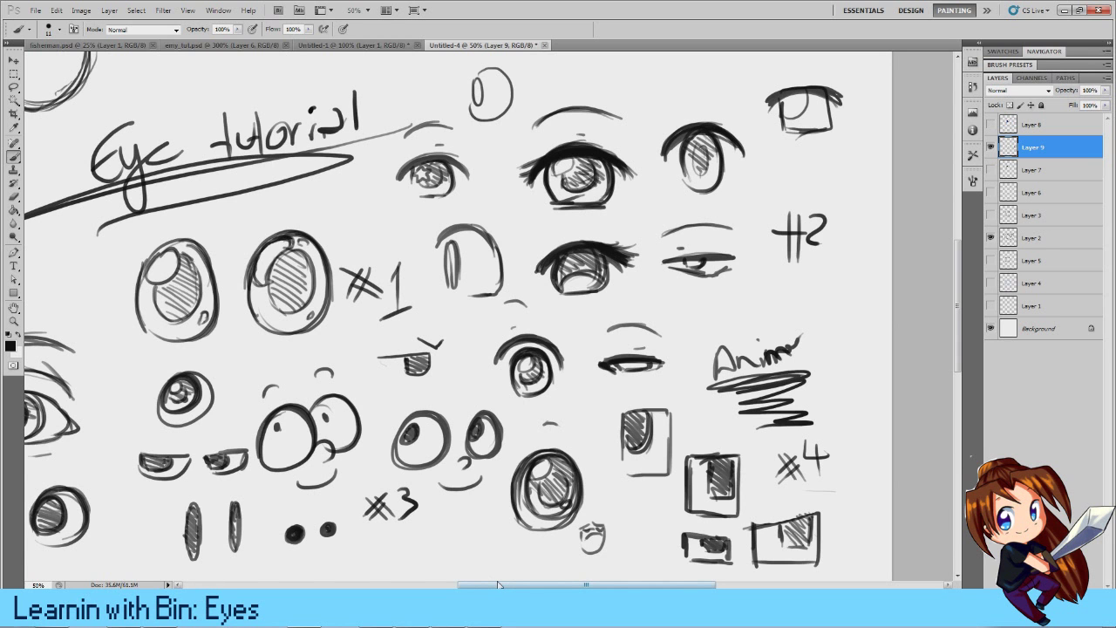
Step: Draw upper and lower lashes on the realistic eye and darken its lid, discarding the trial circle around it
left_click_drag(491, 581, 449, 581)
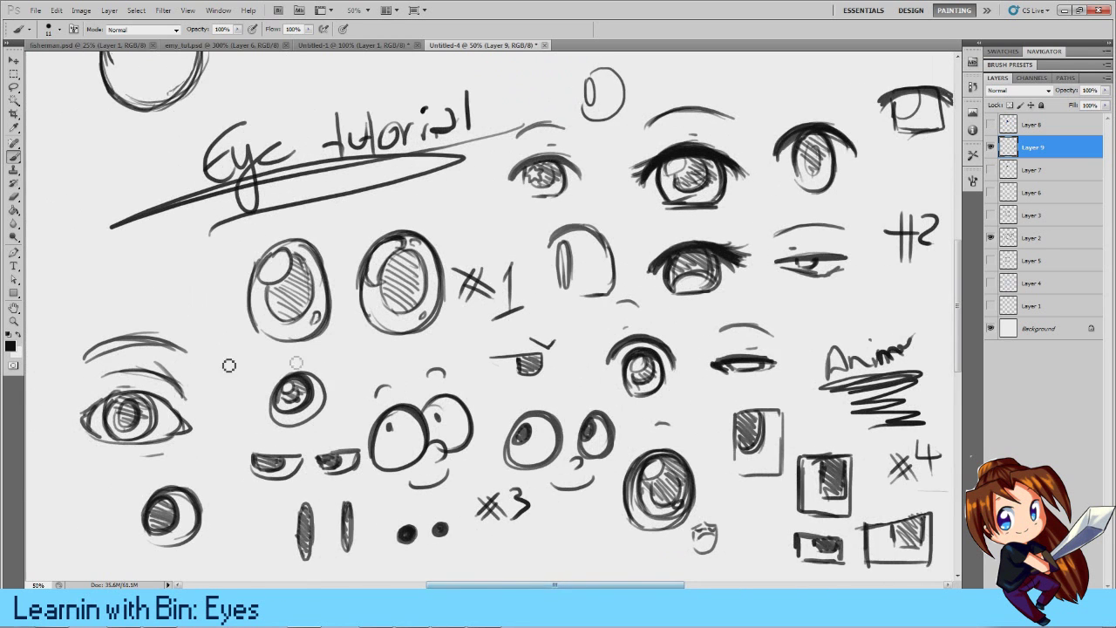
mouse_move(57, 446)
left_mouse_down()
mouse_move(52, 393)
mouse_move(203, 435)
mouse_move(119, 496)
left_mouse_up()
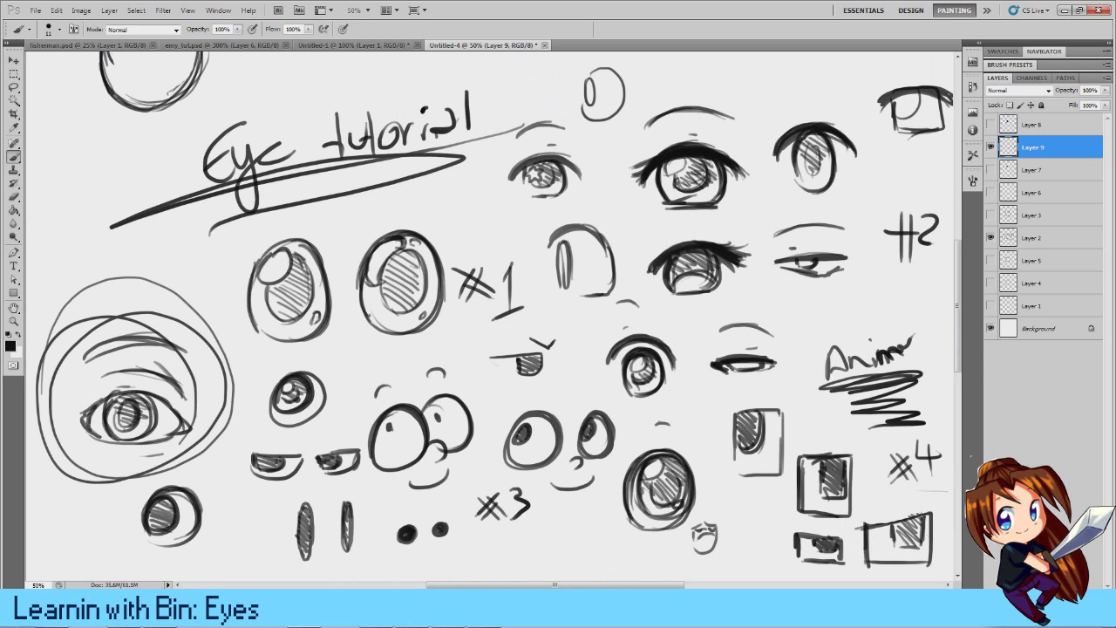
key("ctrl+z")
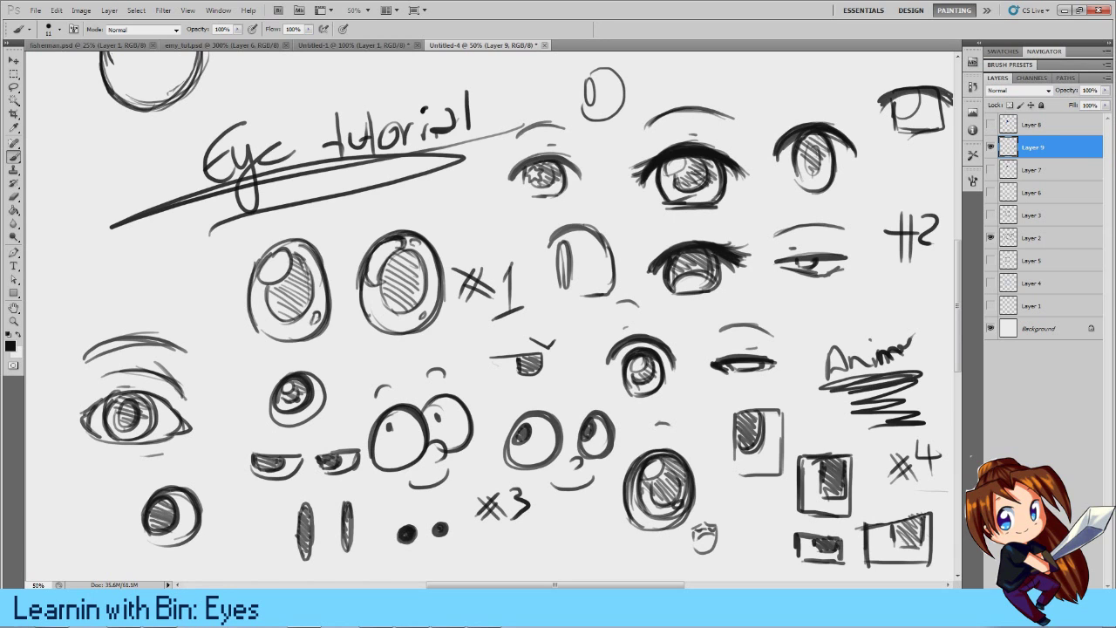
left_click_drag(101, 410, 162, 403)
mouse_move(94, 408)
left_mouse_down()
mouse_move(106, 383)
mouse_move(136, 386)
mouse_move(187, 428)
mouse_move(177, 404)
mouse_move(144, 383)
mouse_move(118, 383)
mouse_move(117, 399)
mouse_move(84, 409)
mouse_move(76, 425)
mouse_move(121, 456)
mouse_move(179, 450)
mouse_move(131, 469)
left_mouse_up()
key("ctrl+z")
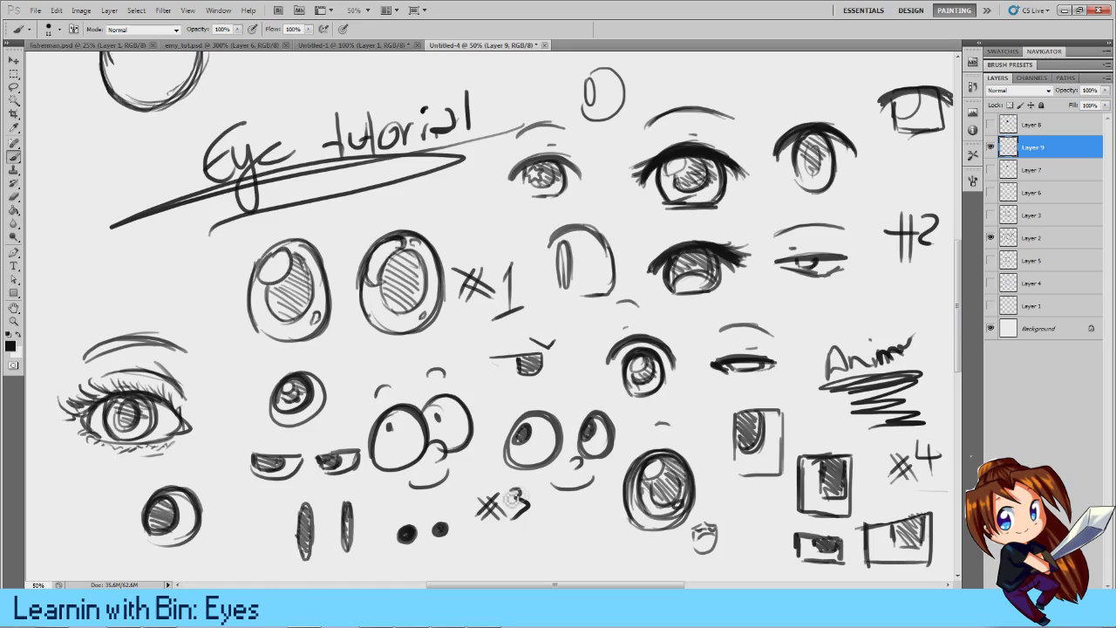
Step: Hide the existing eye sketch layers and add a new blank layer for drawing
scroll(449, 558, "left", 3)
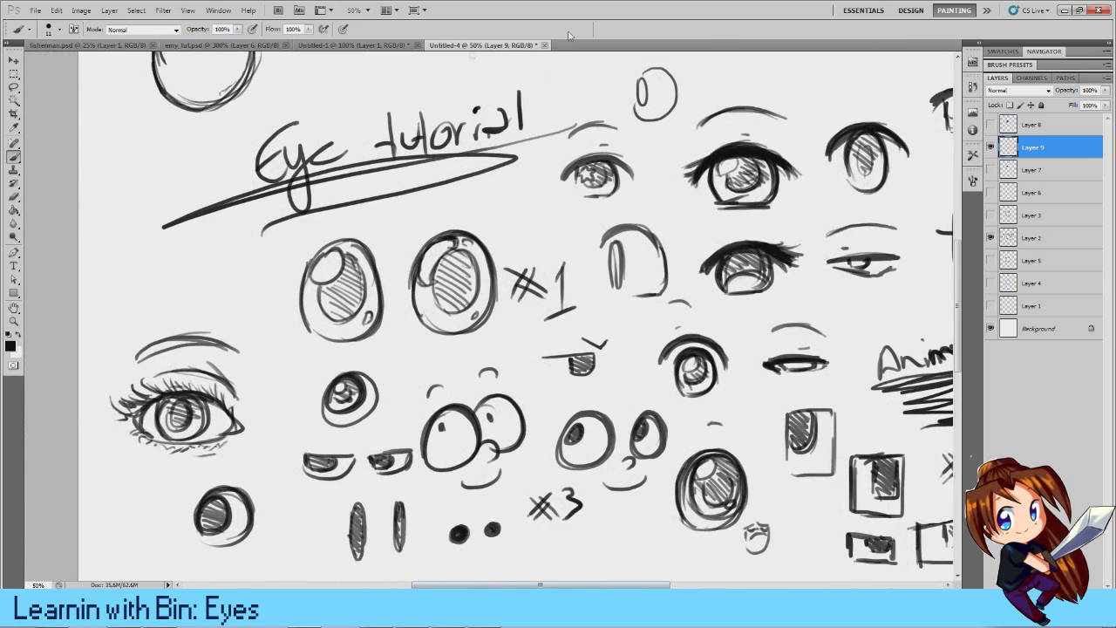
scroll(471, 405, "right", 3)
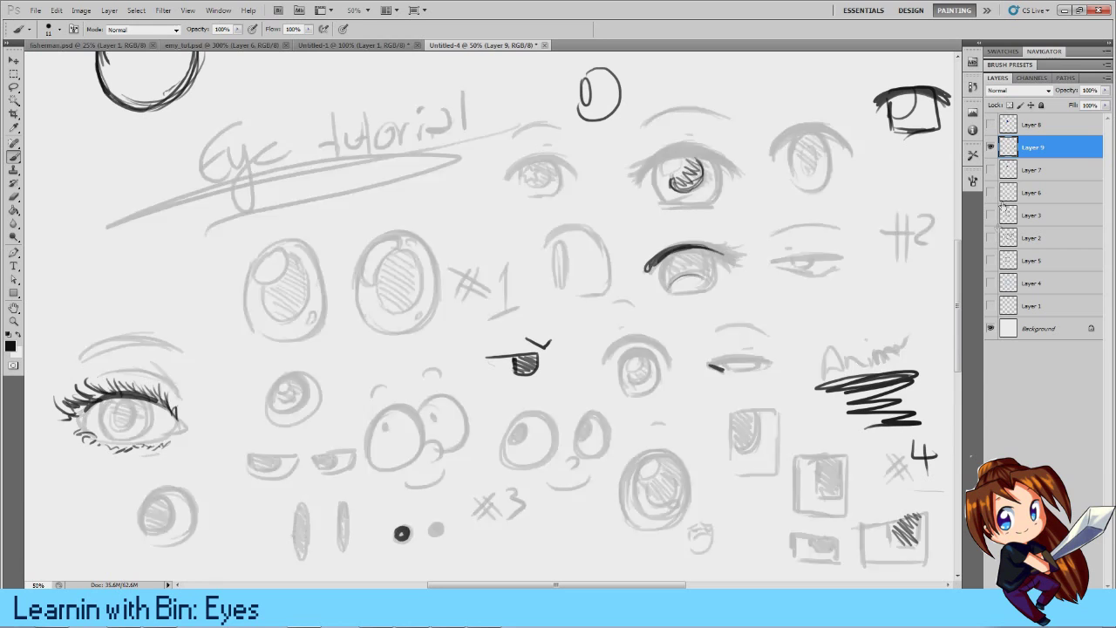
key("ctrl+shift+alt+n")
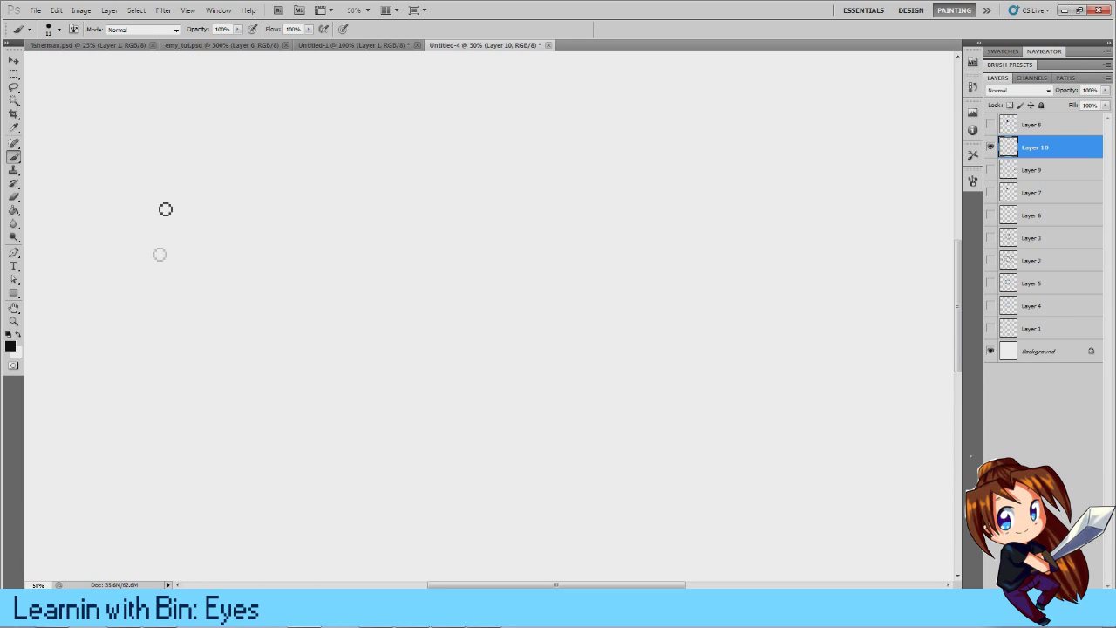
Step: Sketch a round scowling face with flat-lidded eyes, slanted brows, a small frown, a forehead mark and jagged cheek tufts
left_click_drag(322, 106, 290, 176)
mouse_move(294, 127)
left_mouse_down()
mouse_move(377, 222)
mouse_move(368, 109)
left_mouse_up()
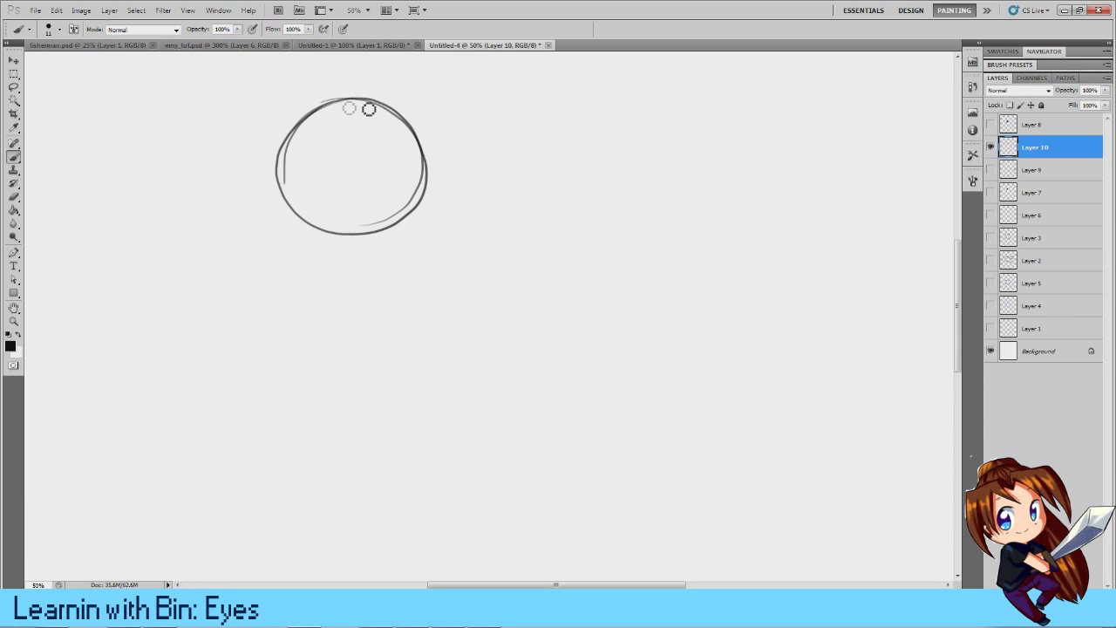
mouse_move(393, 177)
left_mouse_down()
mouse_move(381, 189)
mouse_move(331, 174)
mouse_move(379, 182)
mouse_move(325, 186)
mouse_move(337, 163)
mouse_move(361, 172)
left_mouse_up()
left_click(341, 198)
left_click_drag(331, 224, 346, 223)
left_click(328, 135)
left_click_drag(341, 132, 355, 136)
mouse_move(422, 174)
left_mouse_down()
mouse_move(420, 209)
mouse_move(403, 218)
left_mouse_up()
left_click_drag(278, 183, 288, 218)
Step: Sketch a second round face with glaring eyes, a frown, a headband, a hair tuft and pointed cat ears
mouse_move(521, 177)
left_mouse_down()
mouse_move(598, 112)
mouse_move(654, 187)
left_mouse_up()
mouse_move(602, 111)
left_mouse_down()
mouse_move(546, 143)
mouse_move(525, 214)
left_mouse_up()
mouse_move(598, 181)
left_mouse_down()
mouse_move(643, 173)
mouse_move(595, 190)
left_mouse_up()
mouse_move(531, 172)
left_mouse_down()
mouse_move(565, 180)
mouse_move(551, 187)
left_mouse_up()
mouse_move(618, 173)
left_mouse_down()
mouse_move(580, 196)
mouse_move(586, 225)
left_mouse_up()
mouse_move(651, 152)
left_mouse_down()
mouse_move(608, 173)
mouse_move(535, 145)
mouse_move(551, 133)
mouse_move(637, 137)
mouse_move(669, 120)
left_mouse_up()
left_click_drag(645, 144, 656, 122)
mouse_move(530, 131)
left_mouse_down()
mouse_move(543, 120)
mouse_move(520, 122)
mouse_move(528, 153)
left_mouse_up()
Step: Sketch a third round face with big shaded round eyes, a smile, parted bangs and a hair bun
mouse_move(787, 124)
left_mouse_down()
mouse_move(723, 154)
mouse_move(752, 114)
mouse_move(792, 224)
left_mouse_up()
left_click_drag(814, 150, 788, 218)
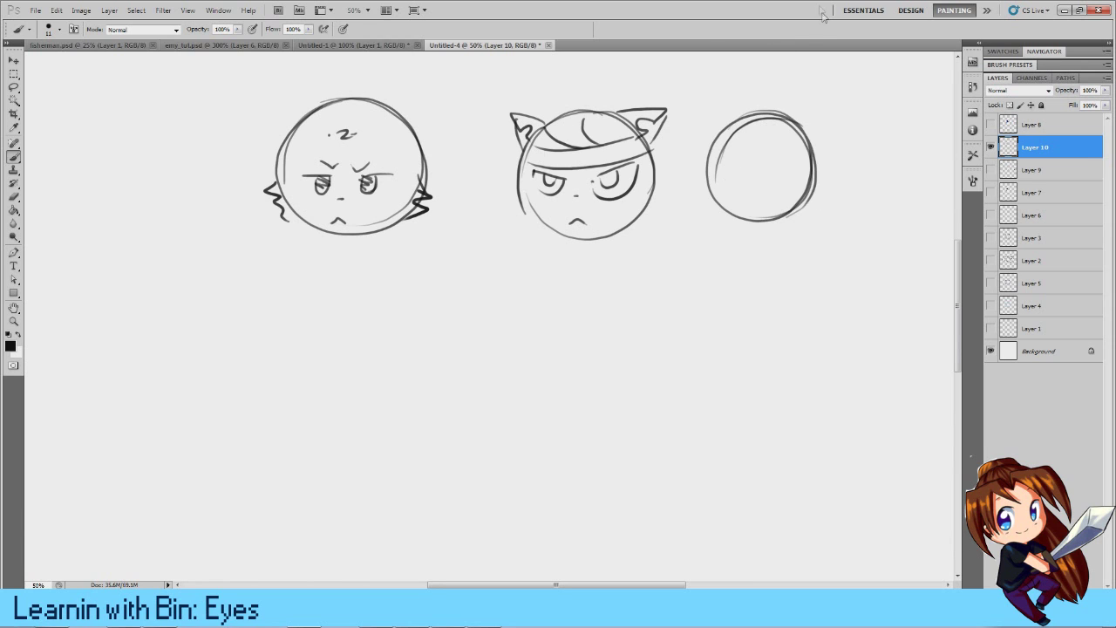
mouse_move(793, 169)
left_mouse_down()
mouse_move(731, 161)
mouse_move(735, 191)
mouse_move(732, 165)
mouse_move(741, 178)
left_mouse_up()
mouse_move(768, 133)
left_mouse_down()
mouse_move(755, 177)
mouse_move(729, 162)
mouse_move(704, 196)
mouse_move(727, 214)
mouse_move(745, 127)
mouse_move(789, 113)
mouse_move(748, 106)
mouse_move(798, 121)
mouse_move(815, 179)
mouse_move(783, 170)
left_mouse_up()
left_click_drag(801, 167, 811, 214)
mouse_move(789, 138)
left_mouse_down()
mouse_move(820, 209)
mouse_move(731, 192)
left_mouse_up()
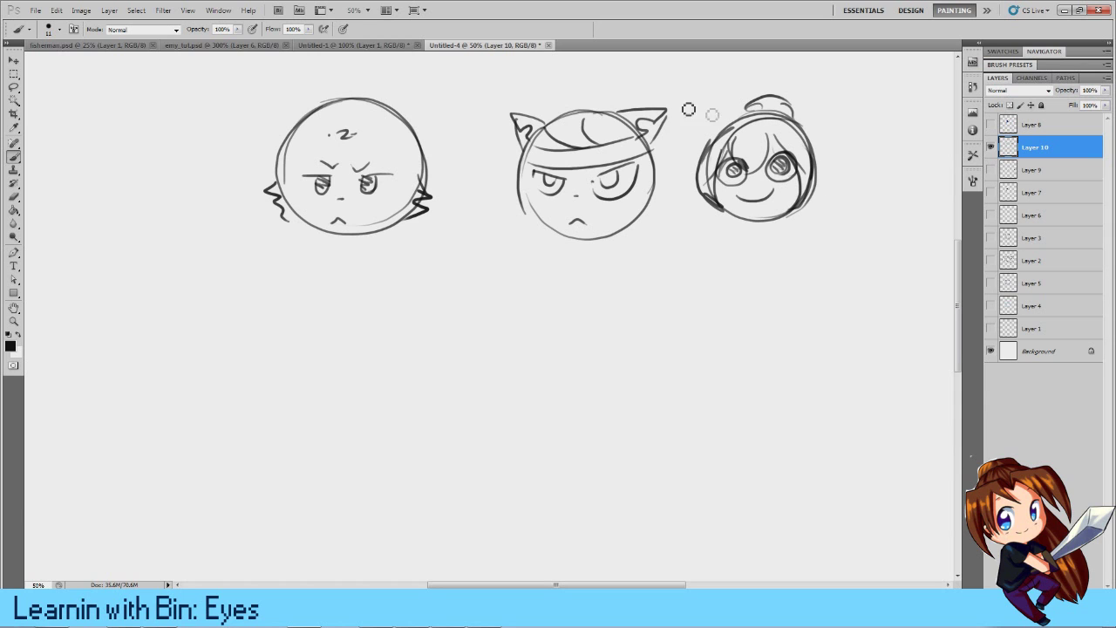
Step: Sketch a bird-like round head with large oval shaded eyes and a small open beak beside the scowling face
left_click_drag(145, 157, 223, 140)
mouse_move(122, 193)
left_mouse_down()
mouse_move(208, 225)
mouse_move(119, 179)
left_mouse_up()
left_click_drag(130, 122, 122, 205)
mouse_move(192, 153)
left_mouse_down()
mouse_move(186, 179)
mouse_move(209, 165)
mouse_move(187, 185)
mouse_move(205, 197)
mouse_move(196, 157)
mouse_move(140, 196)
mouse_move(163, 168)
mouse_move(144, 188)
mouse_move(157, 179)
mouse_move(151, 166)
mouse_move(186, 174)
mouse_move(193, 164)
mouse_move(202, 178)
mouse_move(195, 153)
left_mouse_up()
left_click_drag(170, 214, 171, 205)
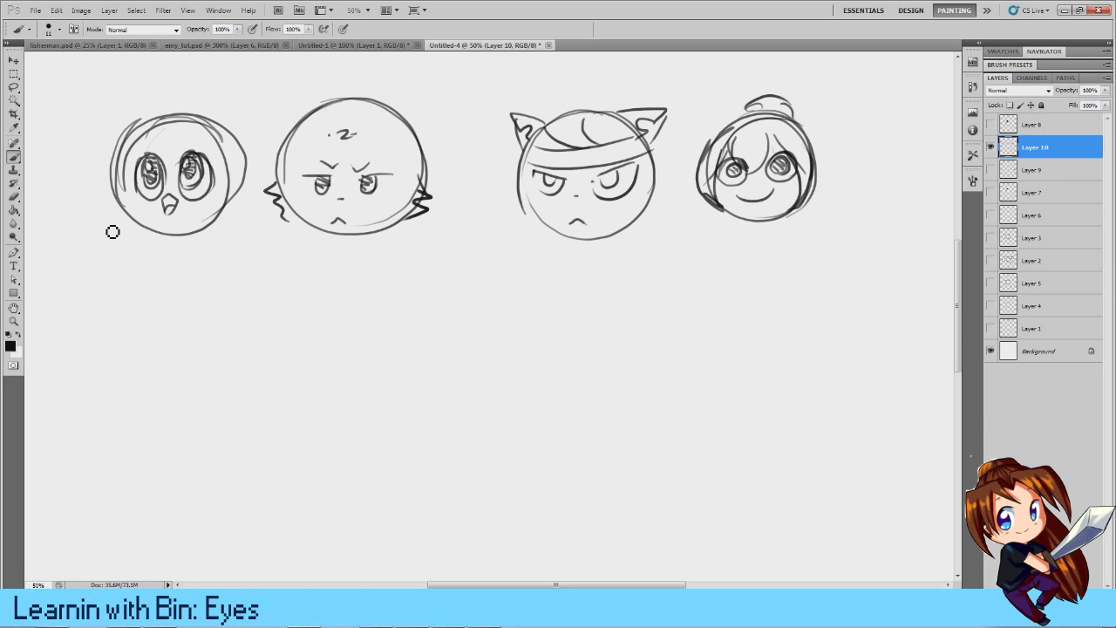
Step: Draw a long horizontal double-headed arrow beneath the row of four faces
mouse_move(754, 279)
left_mouse_down()
mouse_move(124, 301)
mouse_move(90, 276)
left_mouse_up()
left_click_drag(90, 275, 149, 301)
left_click_drag(768, 257, 813, 274)
left_click_drag(813, 273, 752, 294)
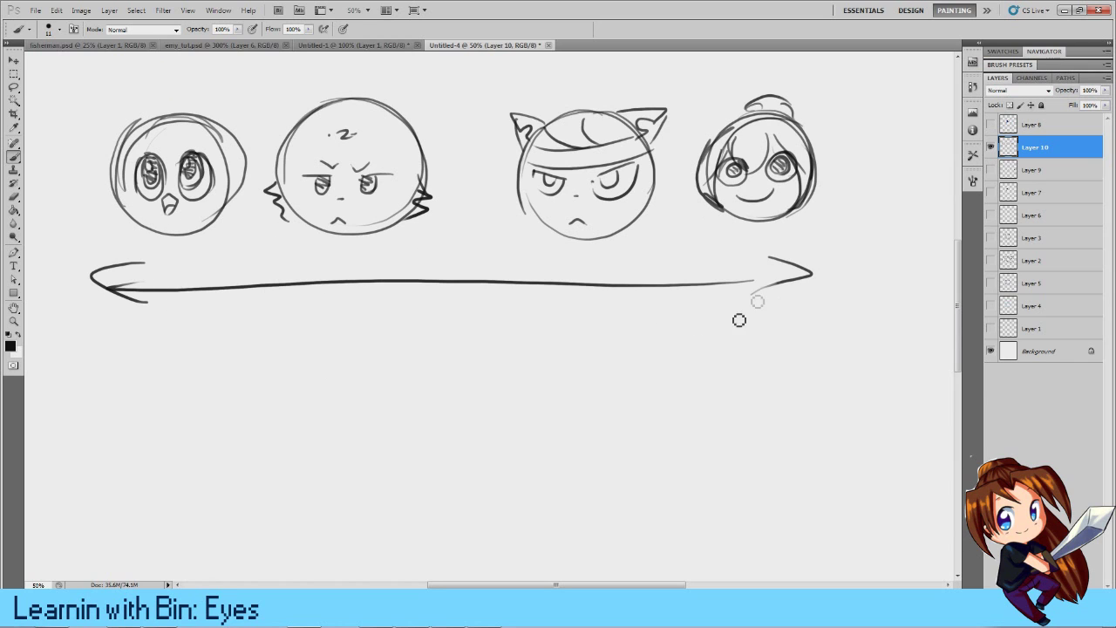
Step: Number the faces 1 to 4 beneath the long arrow and draw a small double-headed arrow between faces 3 and 4
left_click_drag(180, 312, 182, 339)
left_click_drag(332, 305, 363, 325)
mouse_move(576, 299)
left_mouse_down()
mouse_move(602, 317)
mouse_move(580, 325)
left_mouse_up()
mouse_move(731, 288)
left_mouse_down()
mouse_move(724, 301)
mouse_move(746, 311)
left_mouse_up()
left_click_drag(737, 295, 734, 329)
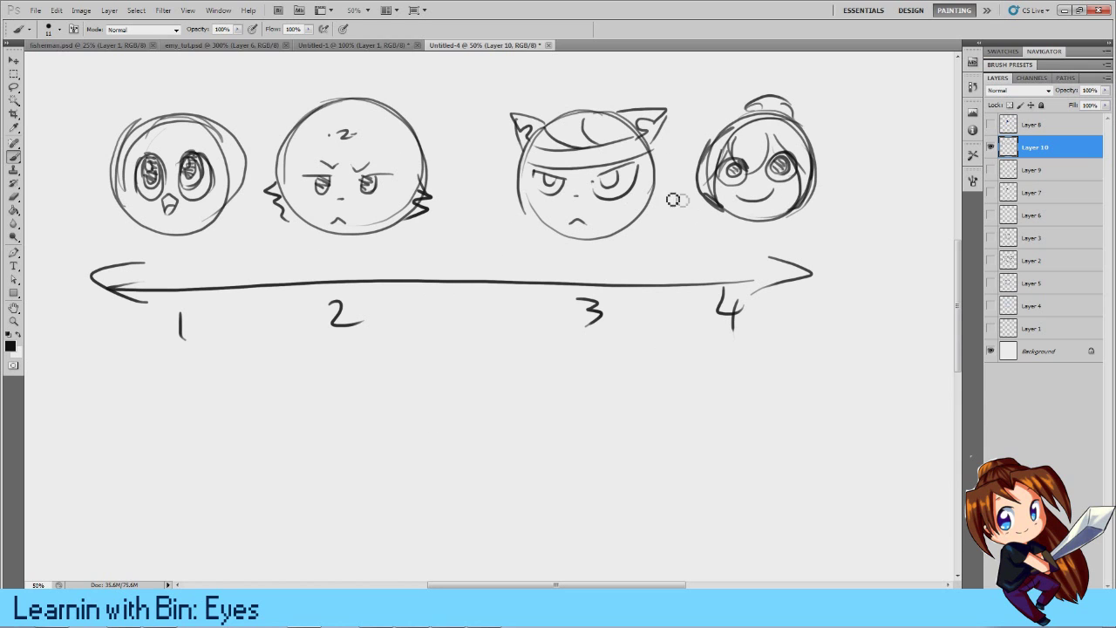
mouse_move(712, 180)
left_mouse_down()
mouse_move(661, 190)
mouse_move(671, 178)
mouse_move(651, 190)
mouse_move(703, 187)
left_mouse_up()
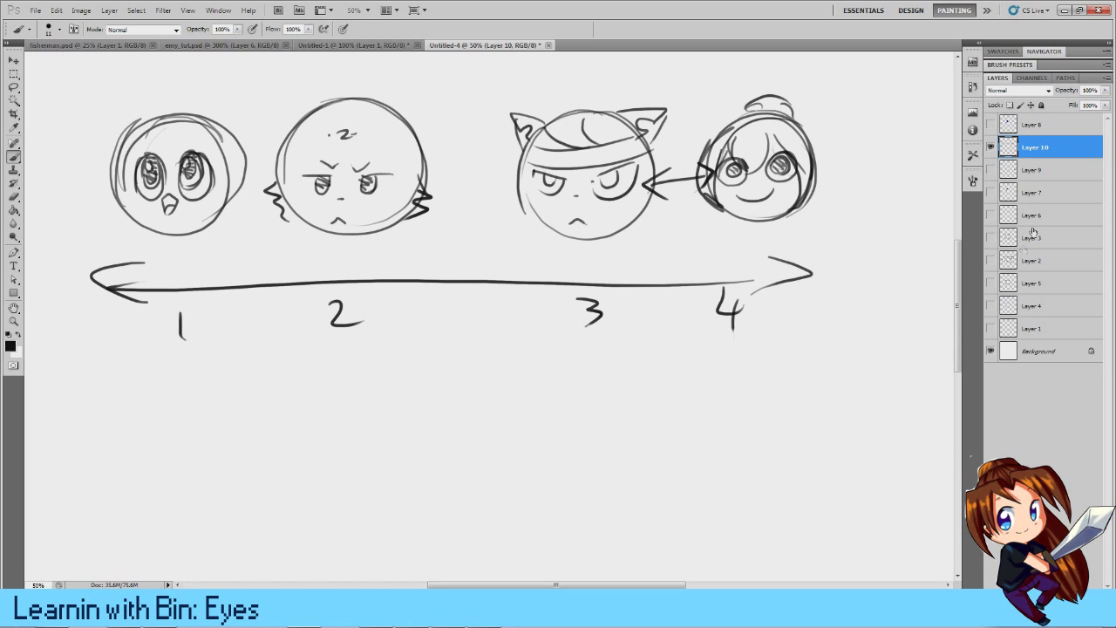
Step: Hide the face sketches on Layer 10 and show Layer 3 with the four numbered eye outlines
left_click(990, 148)
left_click(990, 285)
left_click(990, 284)
left_click(990, 306)
left_click(990, 307)
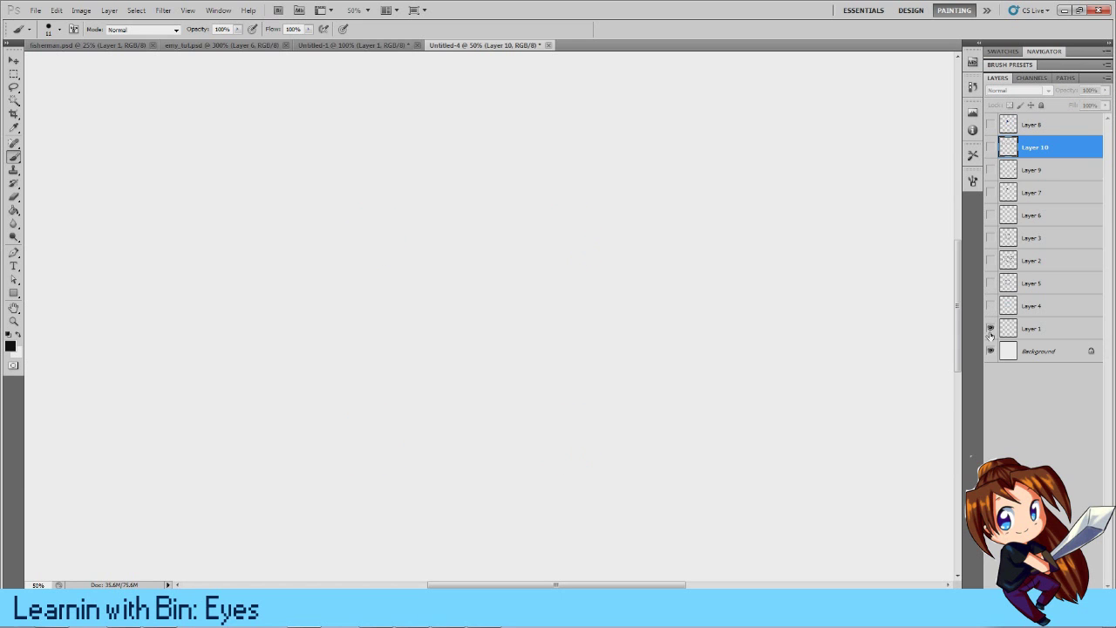
left_click(973, 154)
left_click(973, 154)
left_click(990, 170)
left_click(990, 193)
left_click(990, 170)
left_click(990, 192)
left_click(990, 238)
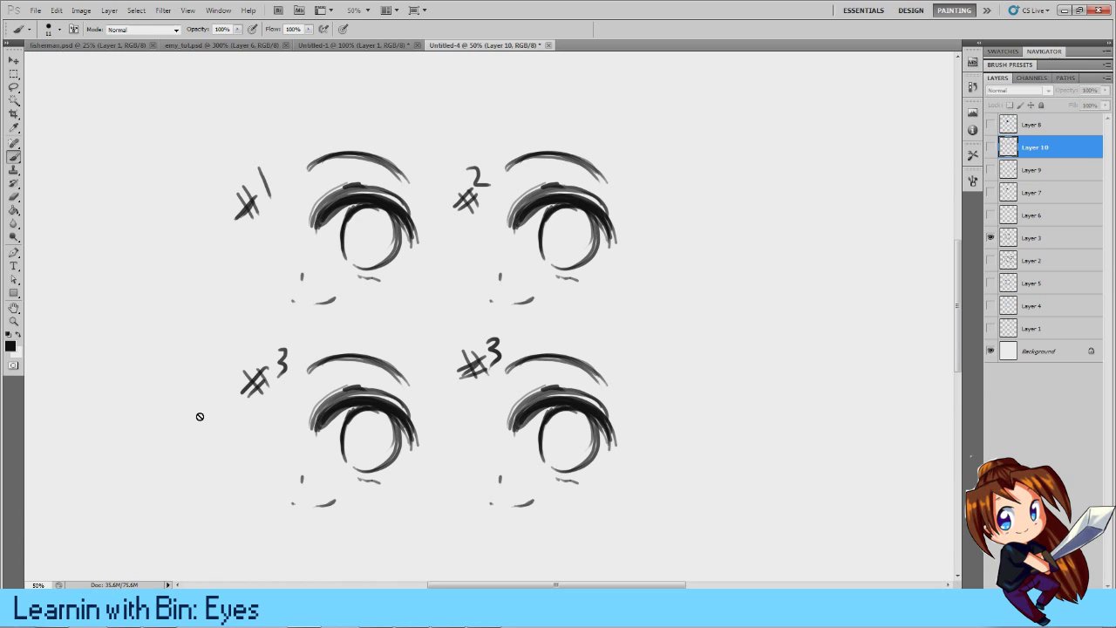
Step: On Layer 3, erase the duplicate 3 beside the fourth eye and relabel that eye #4 with the brush
left_click(1034, 246)
left_click(14, 197)
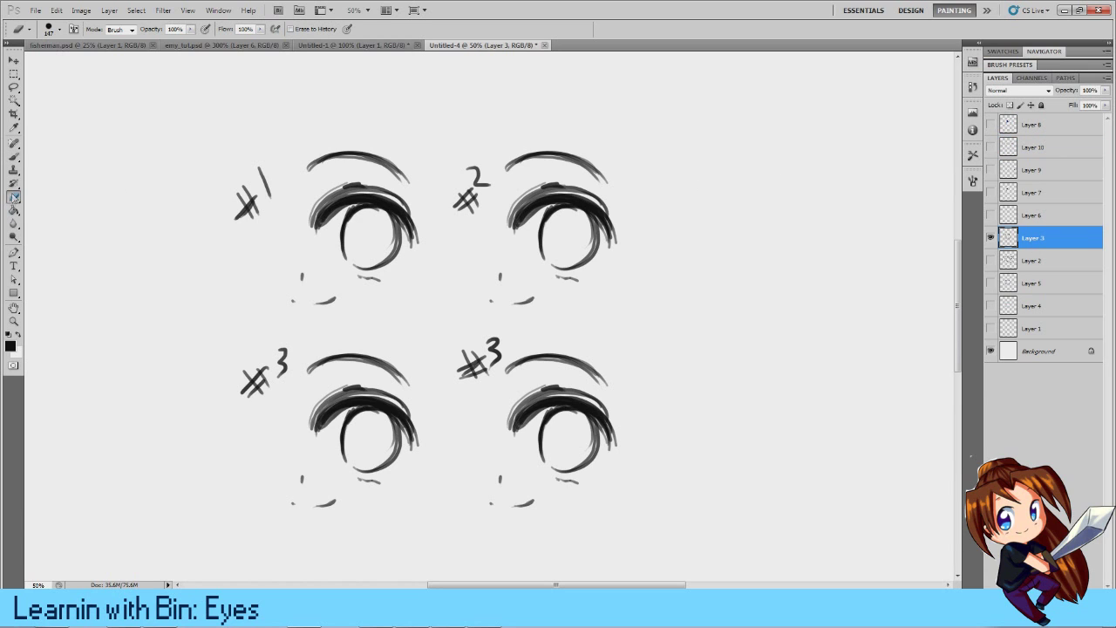
left_click_drag(493, 344, 493, 361)
left_click(14, 157)
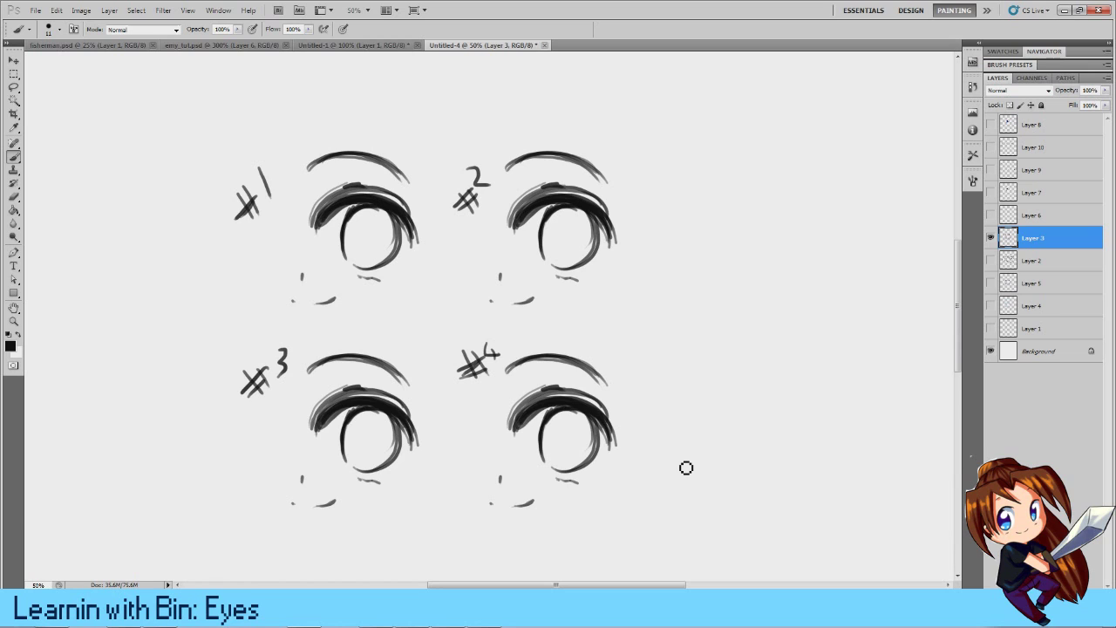
Step: Show the flat blue irises on Layer 4 and their shading on Layer 5, and add two new layers above Layer 3
left_click(991, 307)
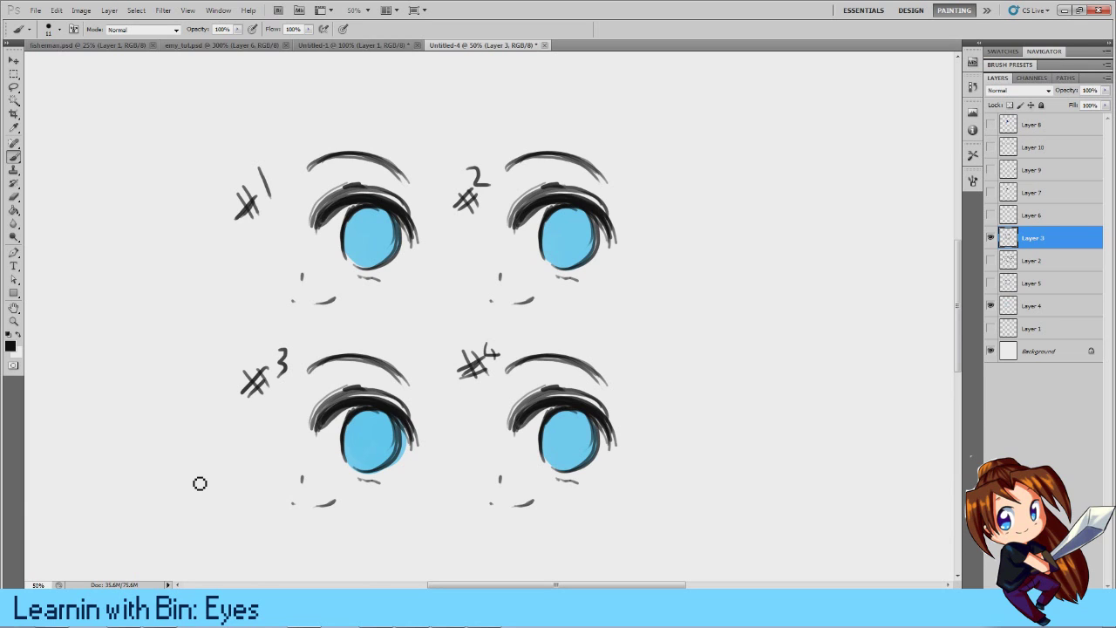
left_click(990, 283)
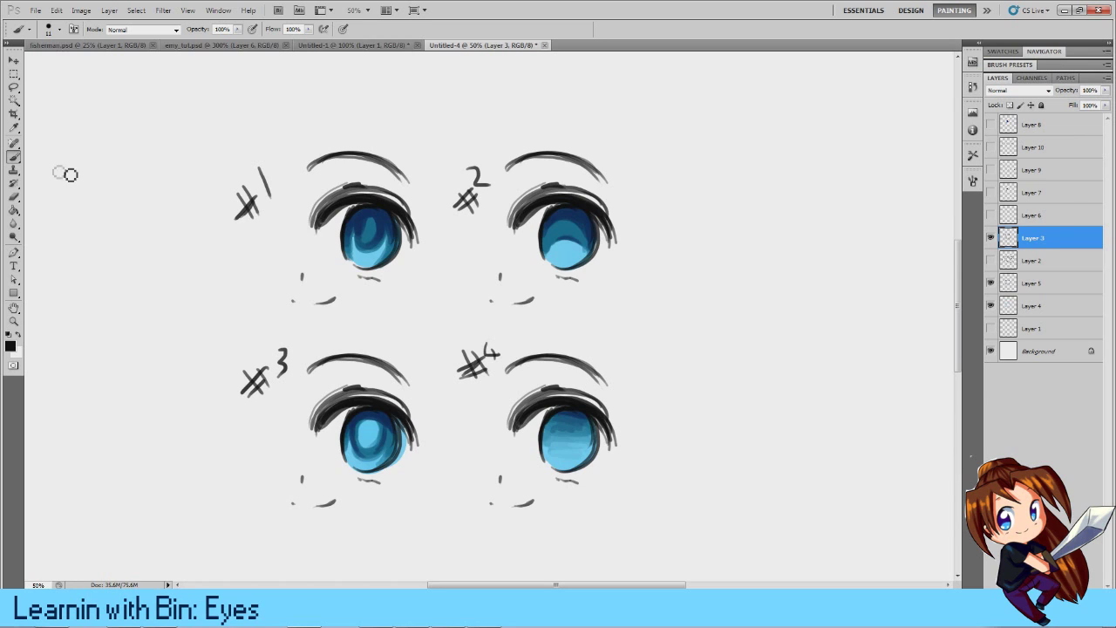
key("ctrl+shift+alt+n")
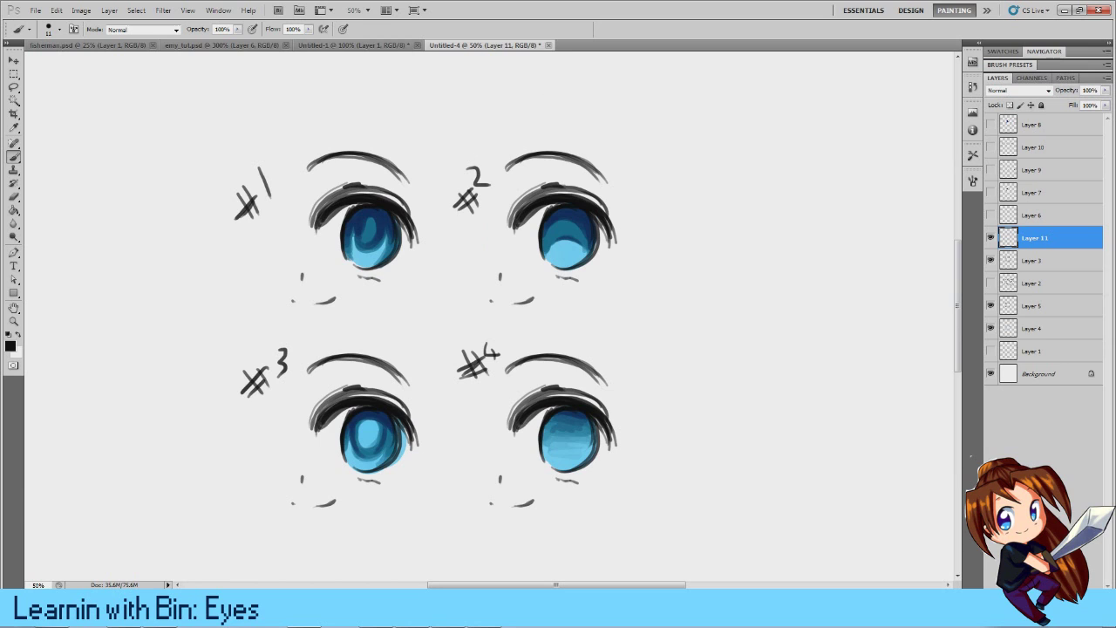
key("ctrl+shift+alt+n")
mouse_move(452, 164)
left_mouse_down()
mouse_move(640, 323)
mouse_move(433, 202)
left_mouse_up()
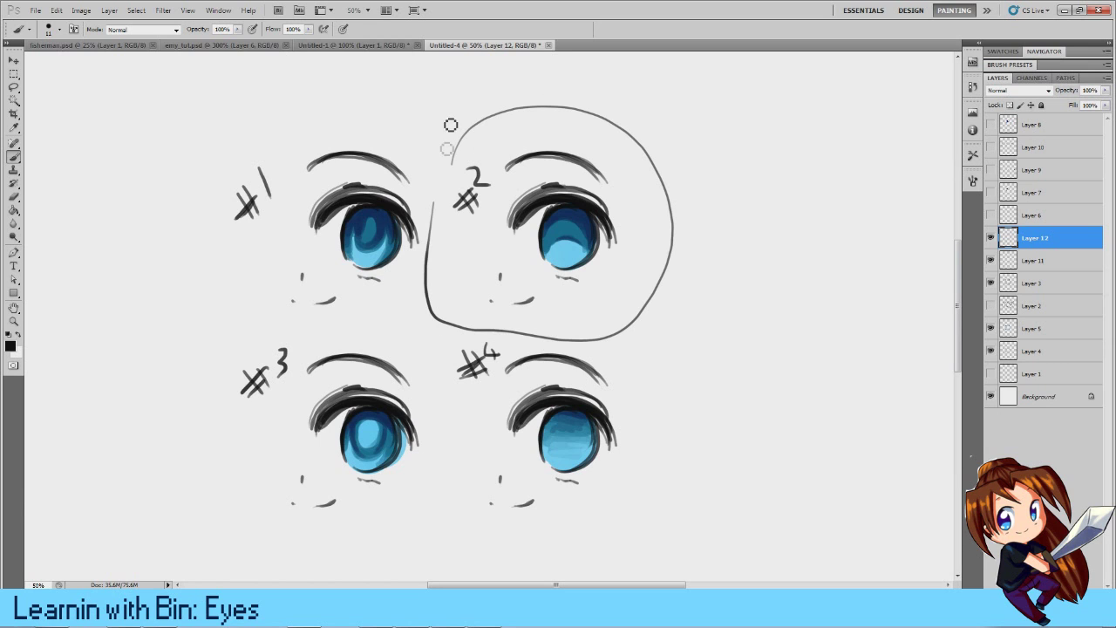
left_click_drag(175, 417, 223, 349)
mouse_move(179, 193)
left_mouse_down()
mouse_move(238, 99)
mouse_move(398, 304)
mouse_move(170, 203)
left_mouse_up()
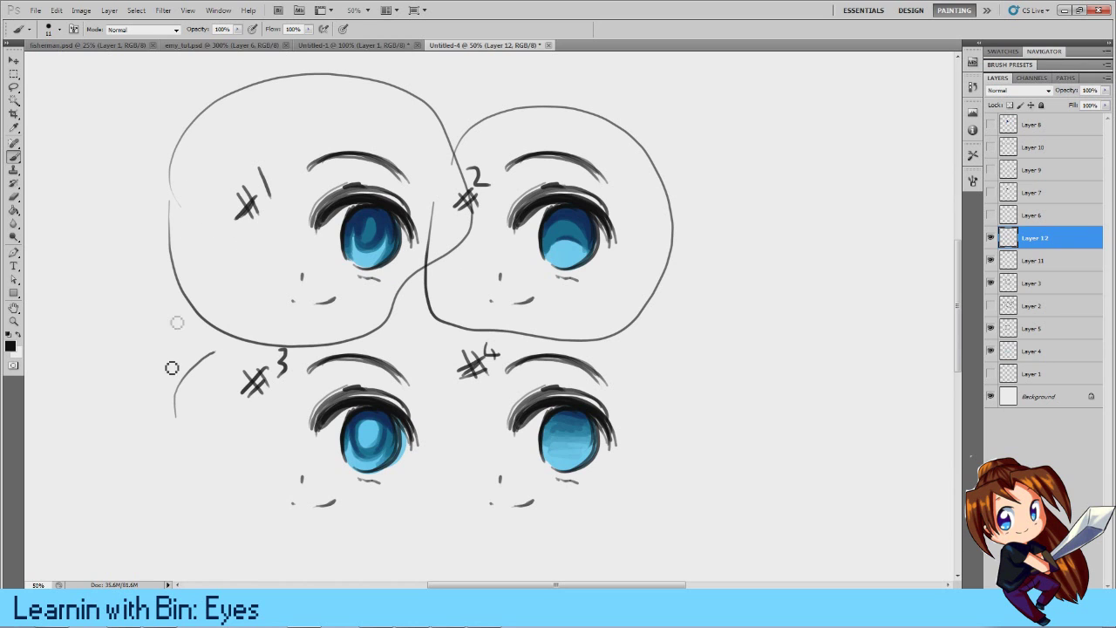
mouse_move(174, 388)
left_mouse_down()
mouse_move(274, 319)
mouse_move(707, 500)
mouse_move(170, 393)
left_mouse_up()
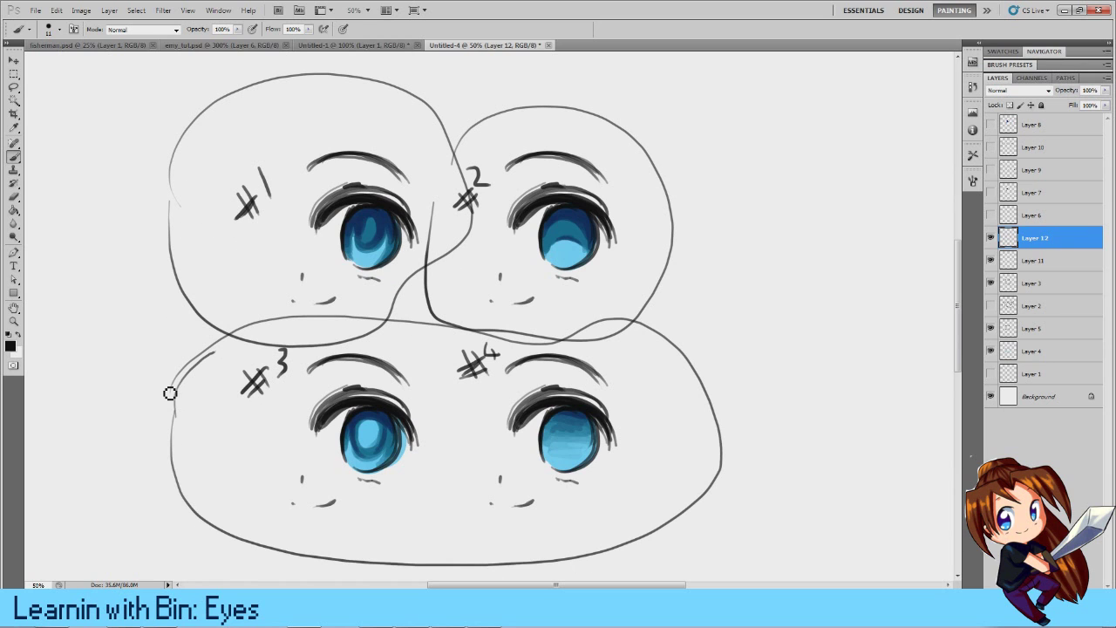
key("ctrl+z")
mouse_move(446, 380)
left_mouse_down()
mouse_move(566, 537)
mouse_move(417, 389)
left_mouse_up()
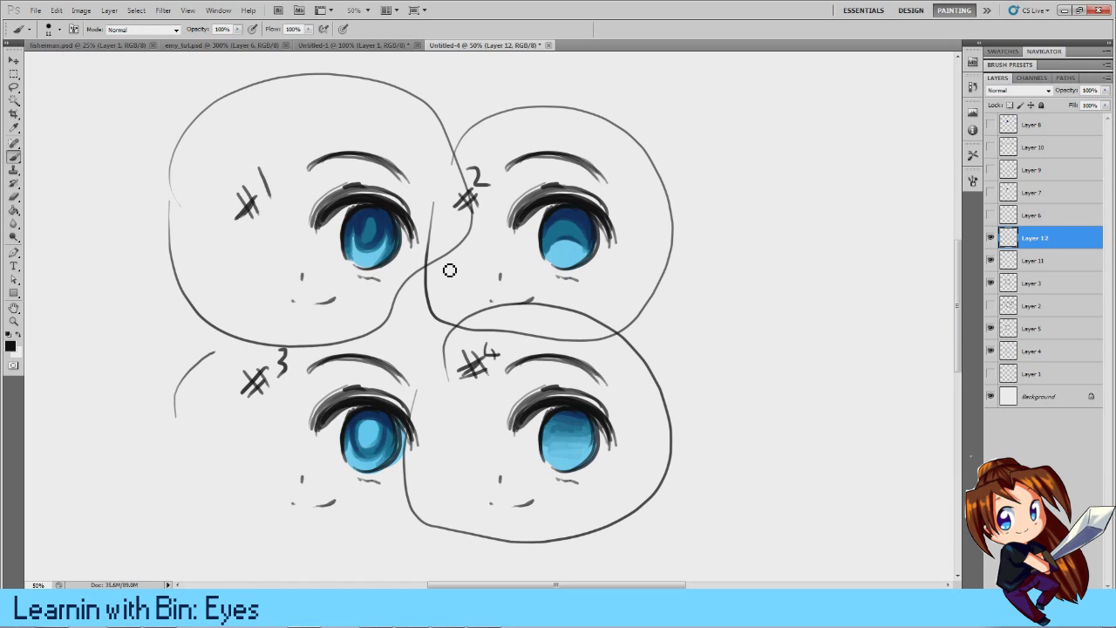
key("ctrl+z")
key("ctrl+alt+z")
key("ctrl+alt+z")
key("ctrl+alt+z")
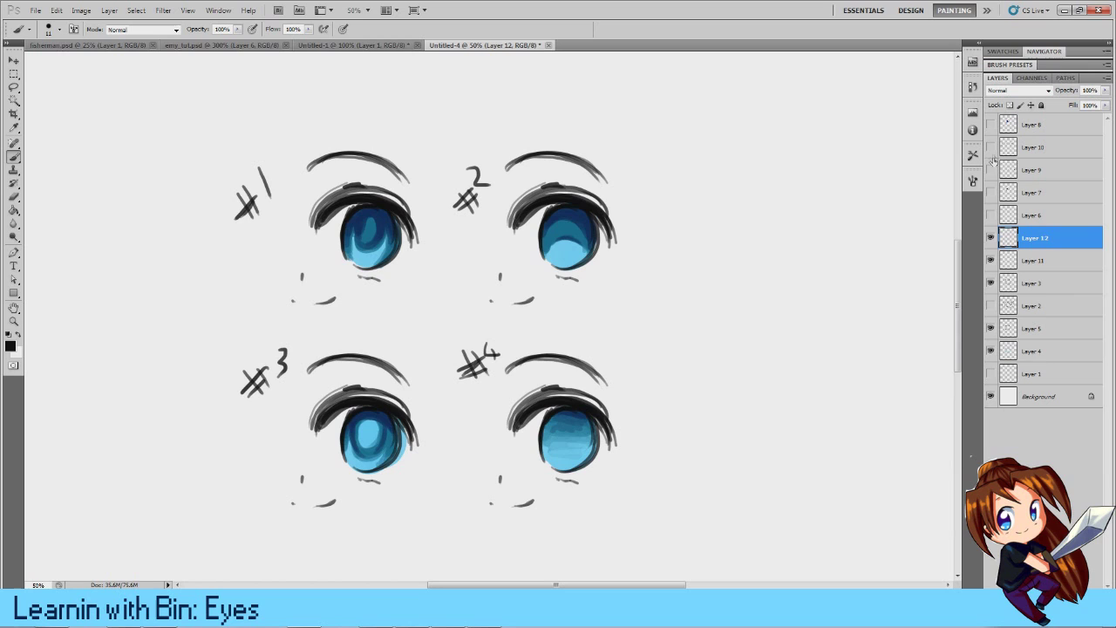
Step: Show the white iris highlights on Layer 6
left_click(991, 220)
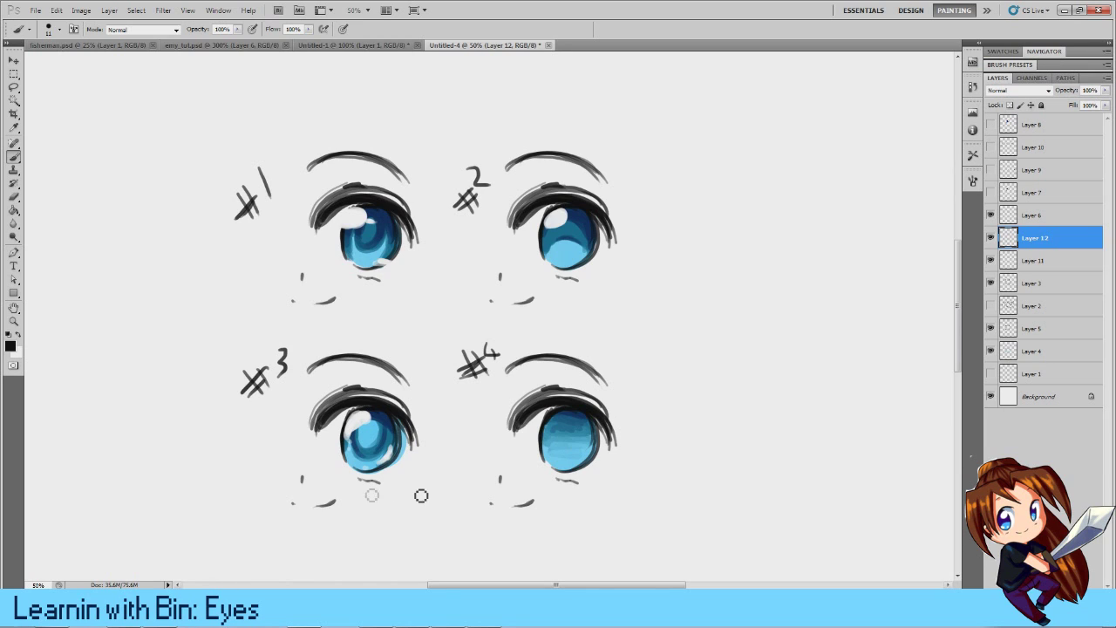
Step: Hide all the numbered eye example layers and show Layer 2 with the collection of eye style sketches
left_click(973, 181)
left_click(973, 181)
left_click_drag(990, 214, 990, 284)
left_click_drag(990, 328, 990, 350)
left_click(1022, 216)
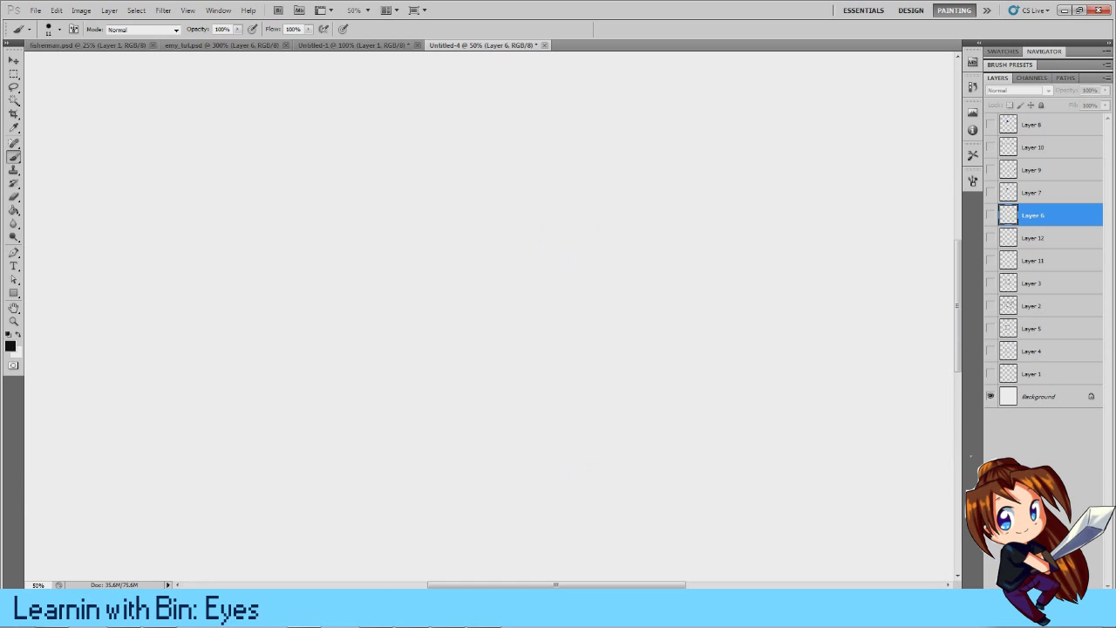
left_click(990, 305)
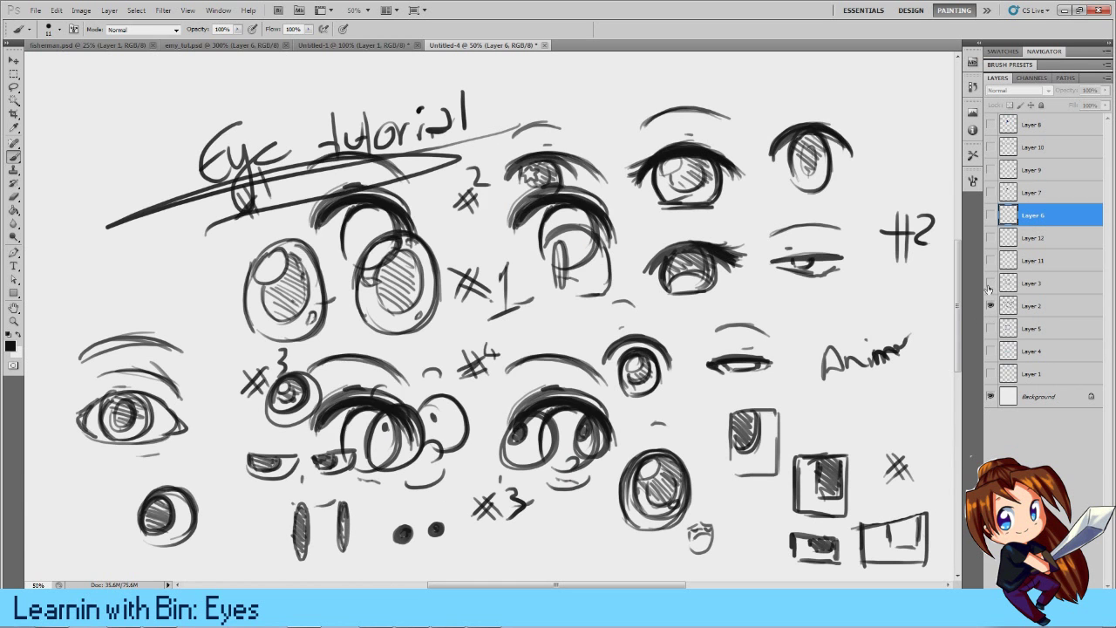